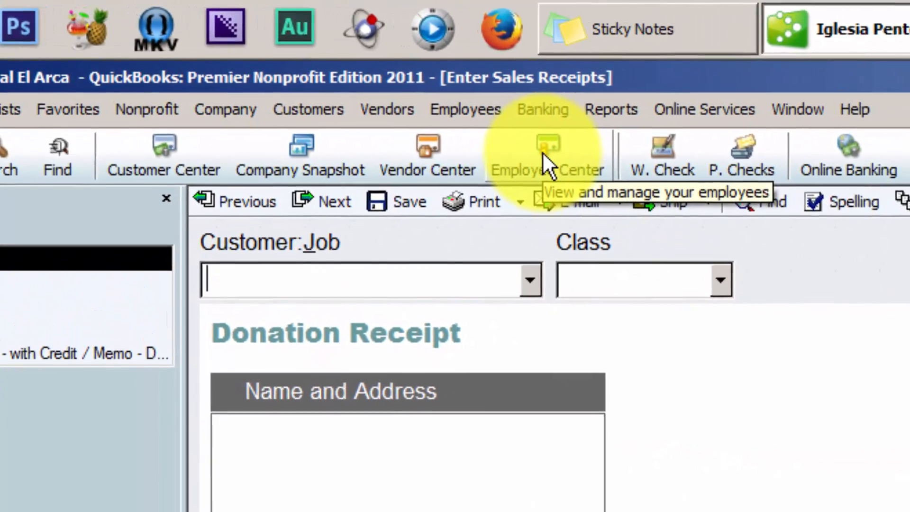
- View the Employee Center and the Vendor Center, and finish in the Customer Center
{"action": "left_click", "coordinate": [543, 155]}
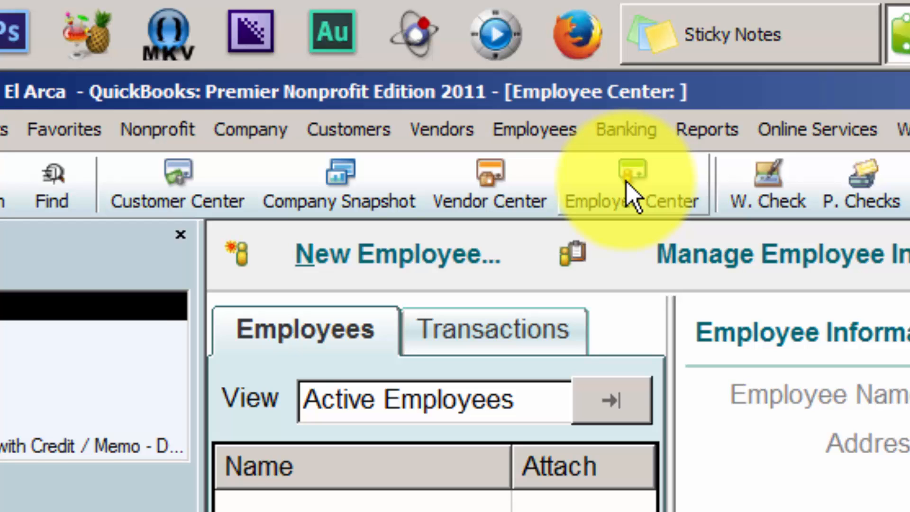
{"action": "left_click", "coordinate": [496, 190]}
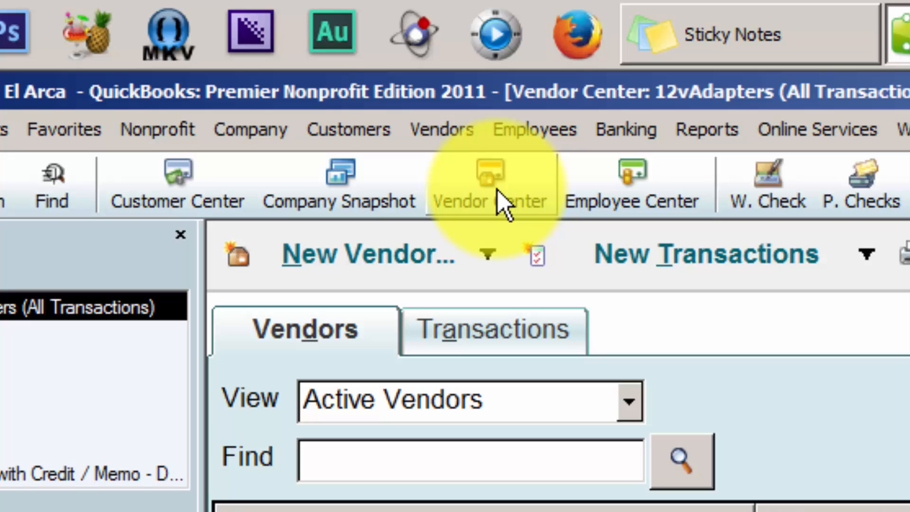
{"action": "left_click", "coordinate": [152, 180]}
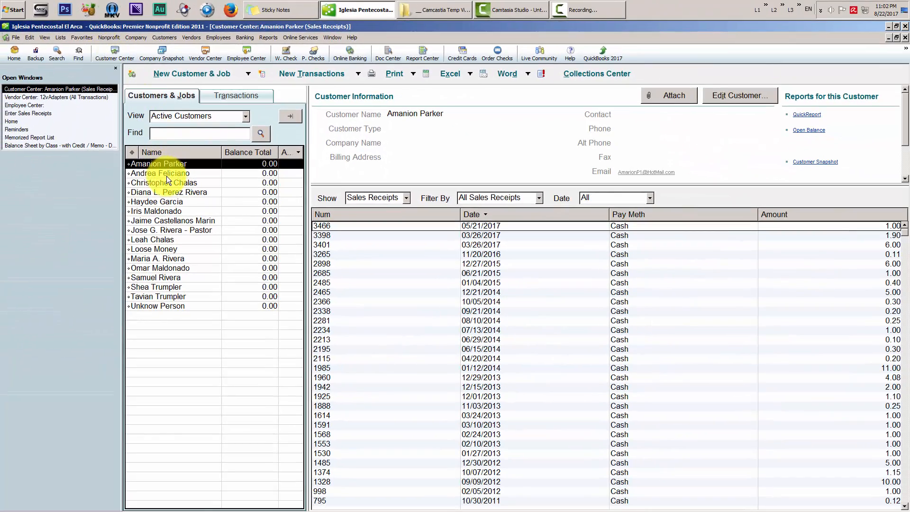
- Open the second listed customer's record for editing and bring up the custom field definitions in its additional information
{"action": "left_click", "coordinate": [166, 173]}
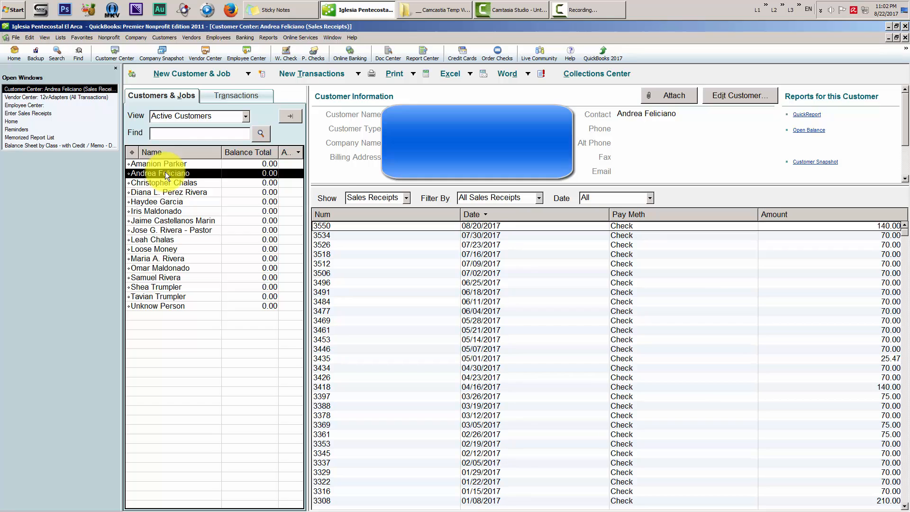
{"action": "left_click", "coordinate": [748, 96]}
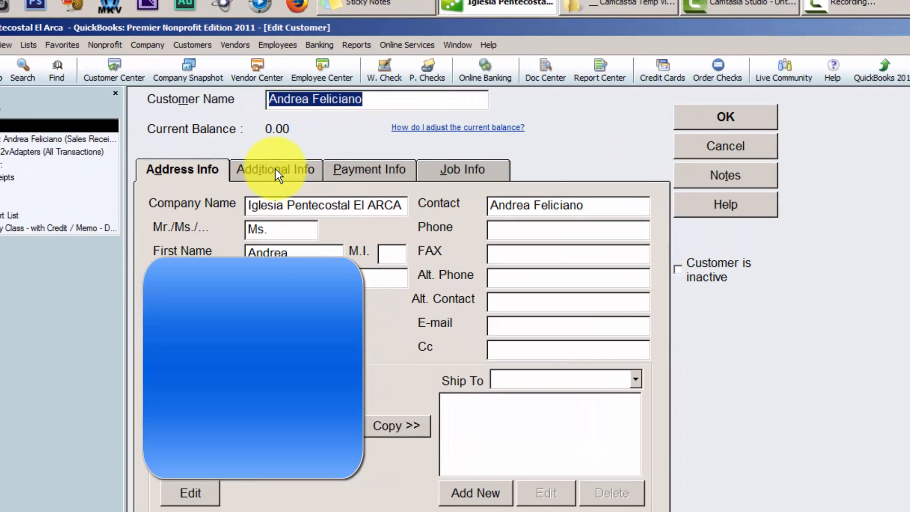
{"action": "left_click", "coordinate": [276, 171]}
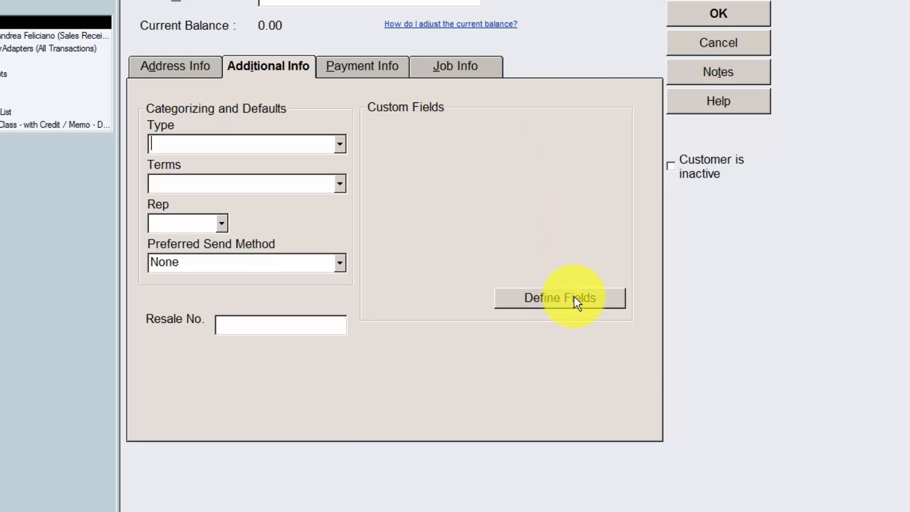
{"action": "left_click", "coordinate": [573, 298]}
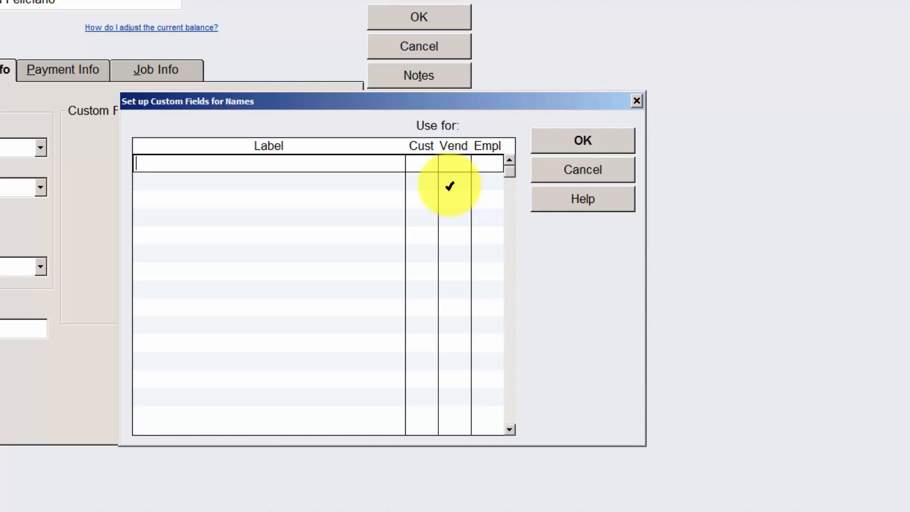
- Define a custom field labelled Envelope Date for use with customers, and leave the customer record
{"action": "type", "text": "Envelope Date"}
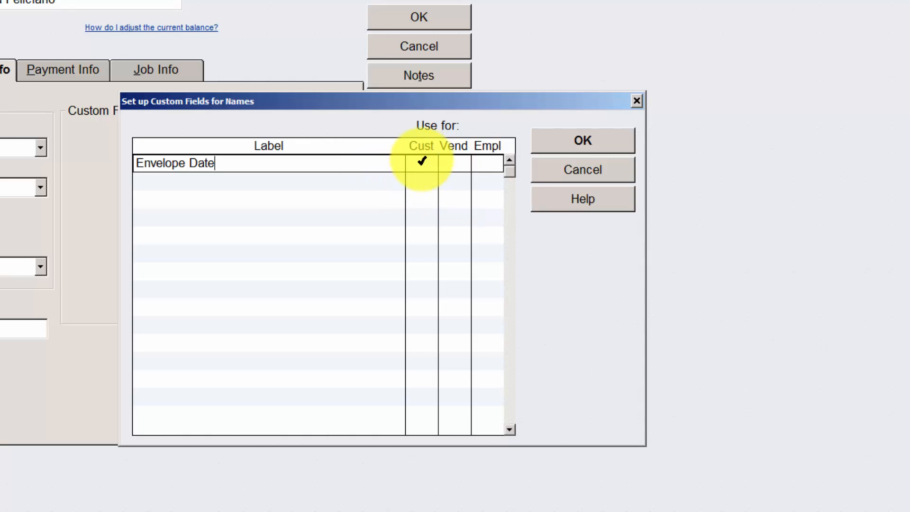
{"action": "left_click", "coordinate": [422, 161]}
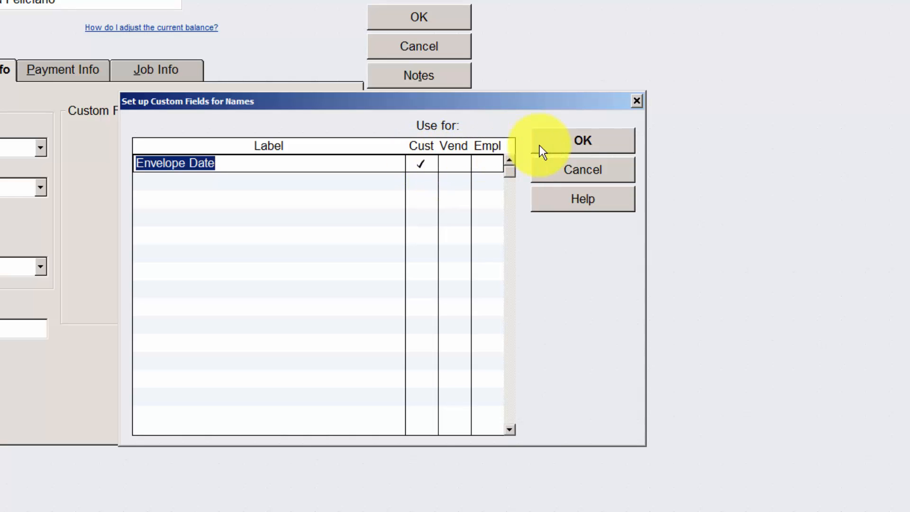
{"action": "left_click", "coordinate": [589, 138]}
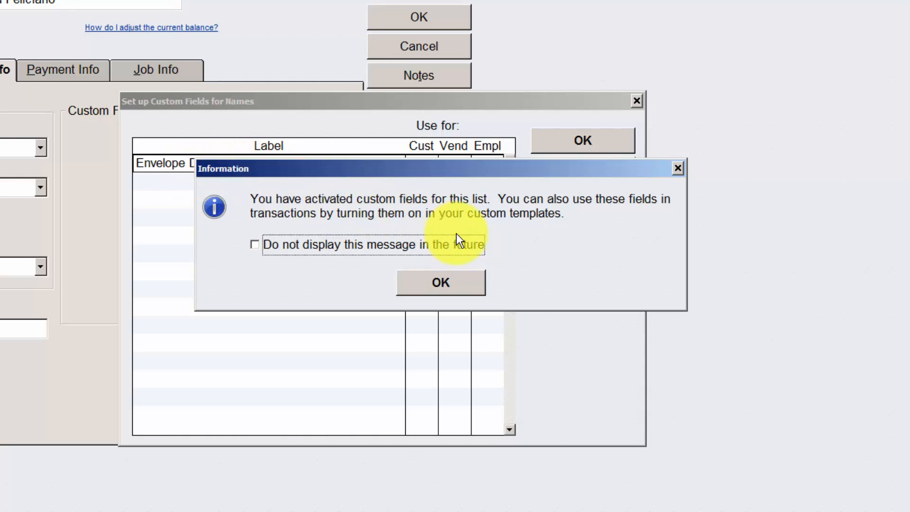
{"action": "left_click", "coordinate": [454, 284]}
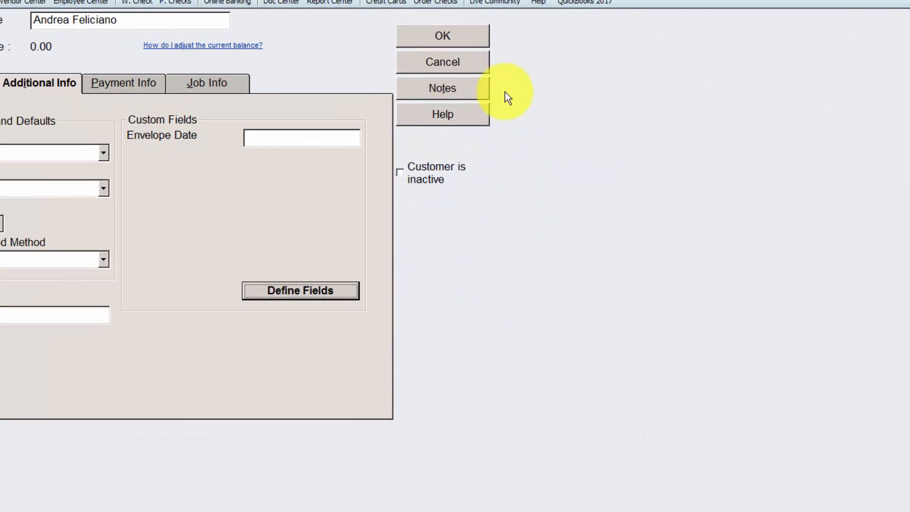
{"action": "left_click", "coordinate": [489, 58]}
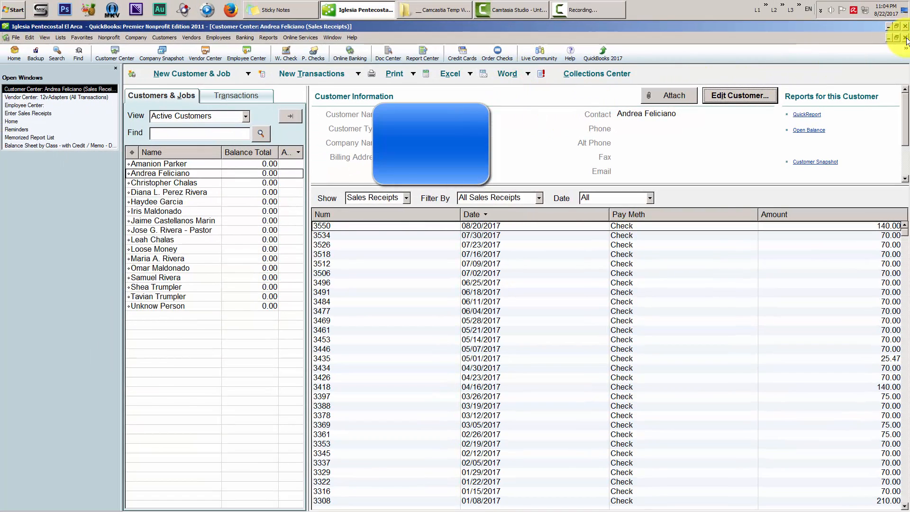
- Close the Customer Center, Vendor Center and Employee Center windows to return to the sales receipt form
{"action": "left_click", "coordinate": [906, 39]}
{"action": "left_click", "coordinate": [906, 39]}
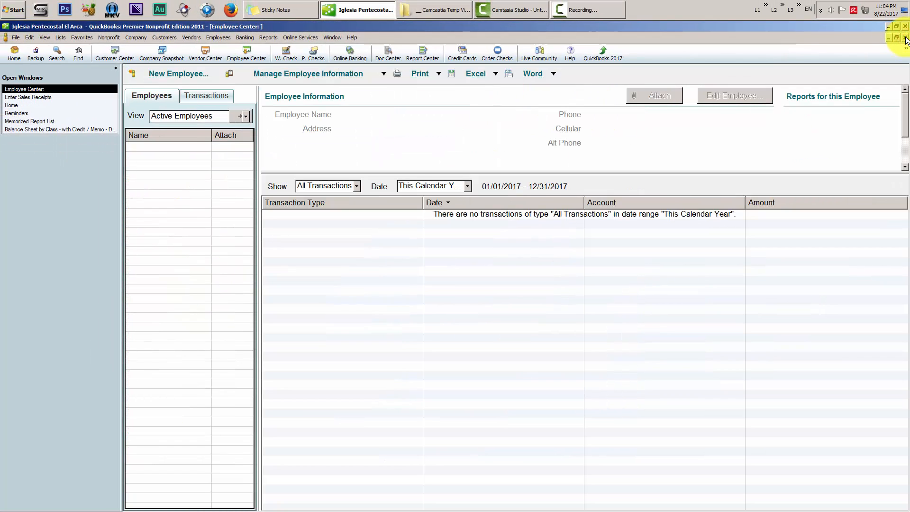
{"action": "left_click", "coordinate": [907, 39]}
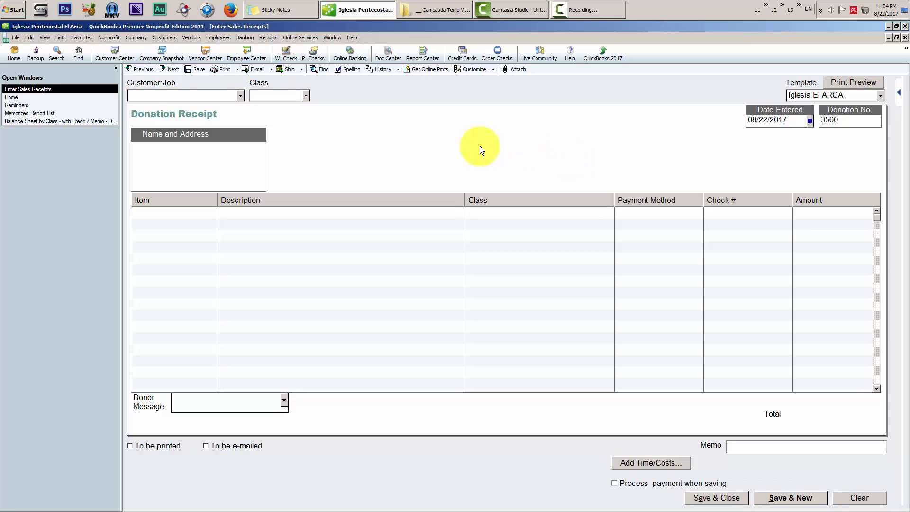
- Look through the list of form templates and check which template the donation receipt uses
{"action": "left_click", "coordinate": [60, 37]}
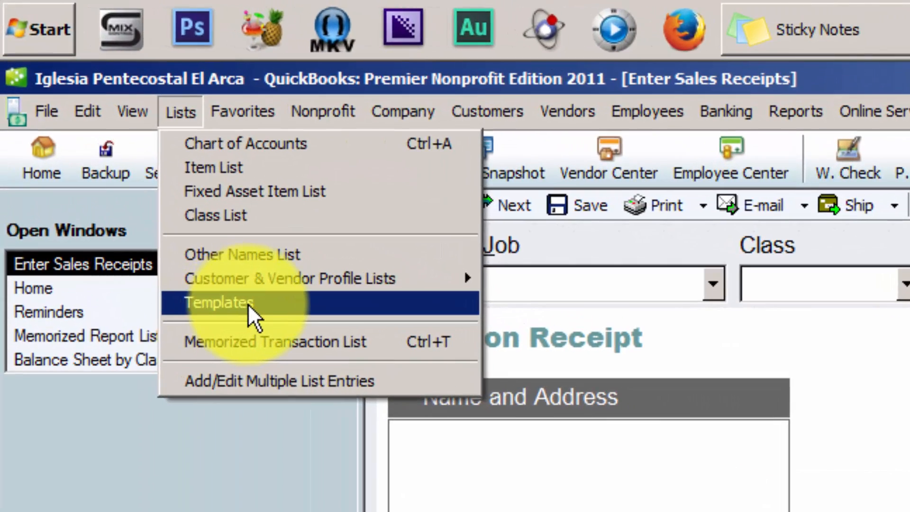
{"action": "left_click", "coordinate": [248, 304]}
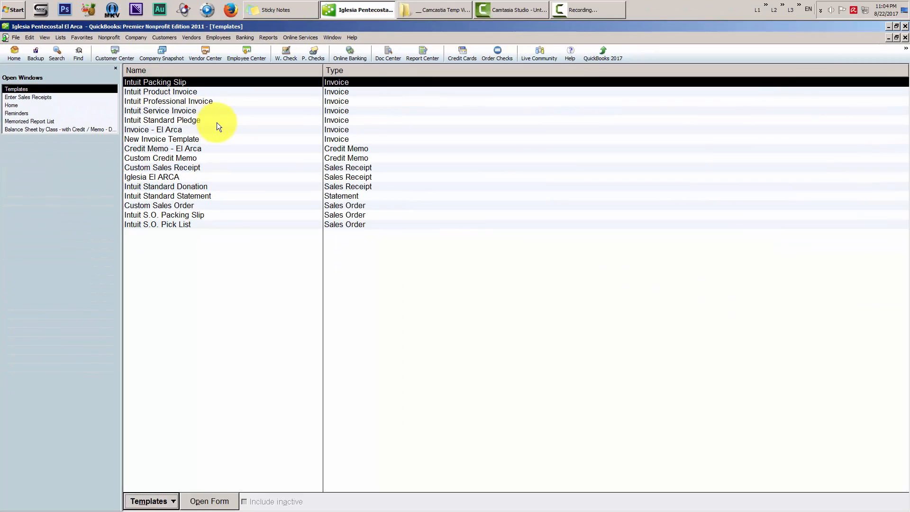
{"action": "left_click", "coordinate": [906, 37]}
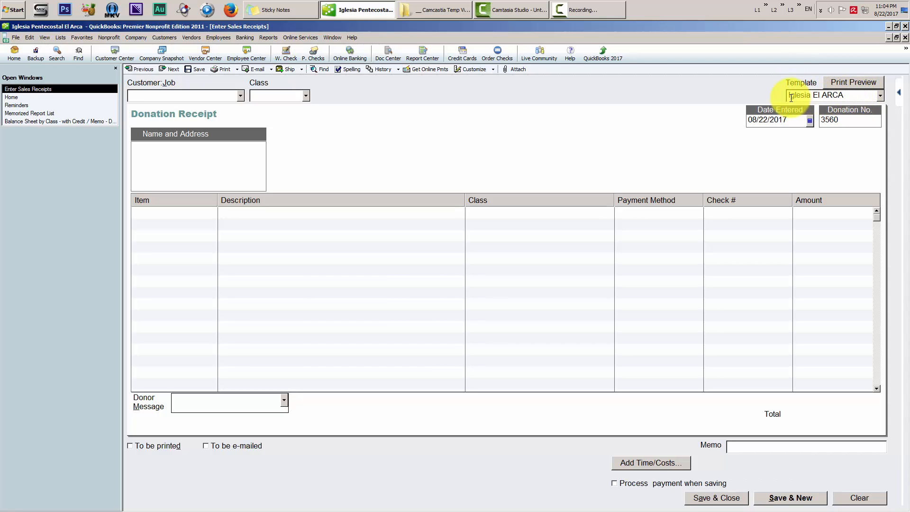
{"action": "left_click", "coordinate": [842, 96]}
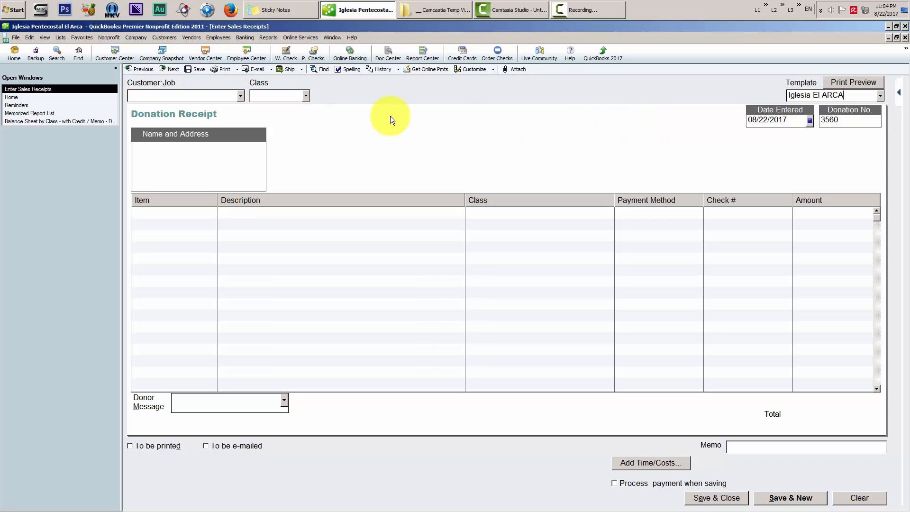
- Open the Iglesia El ARCA sales receipt template for editing and bring up its additional customization options
{"action": "left_click", "coordinate": [61, 37]}
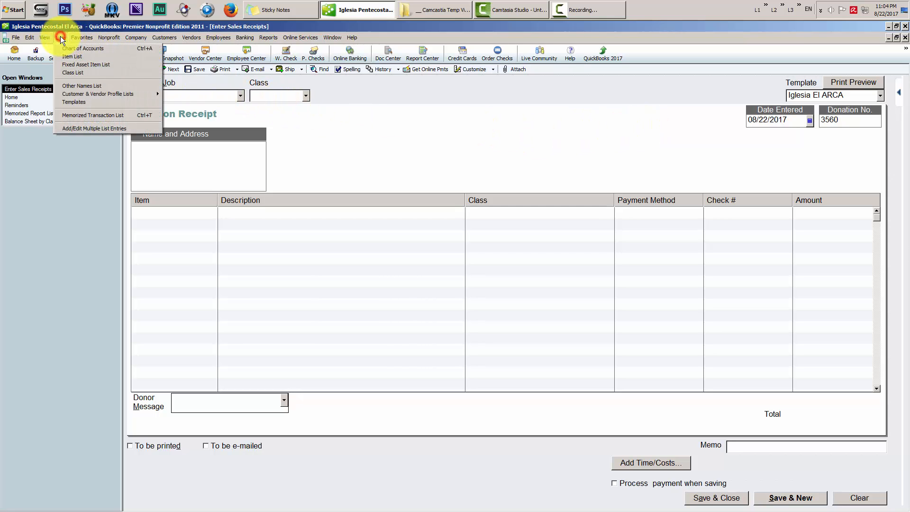
{"action": "left_click", "coordinate": [92, 102]}
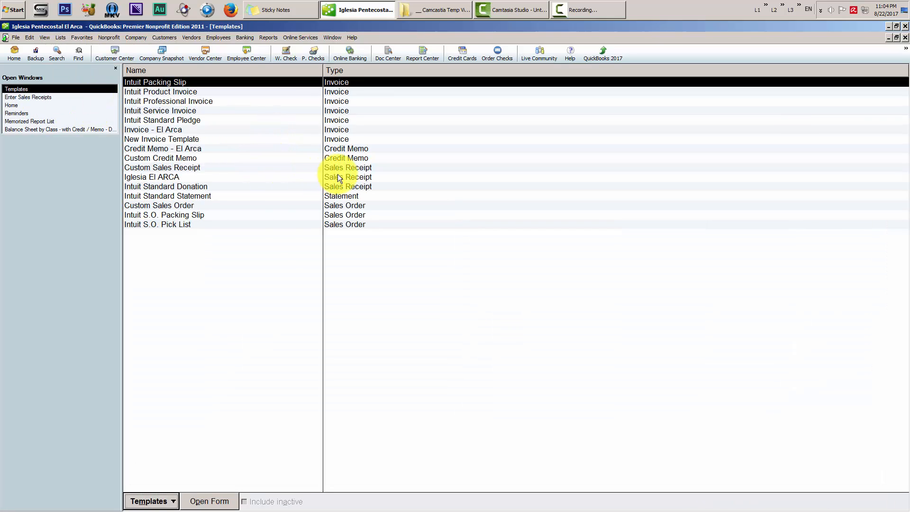
{"action": "left_click", "coordinate": [350, 176]}
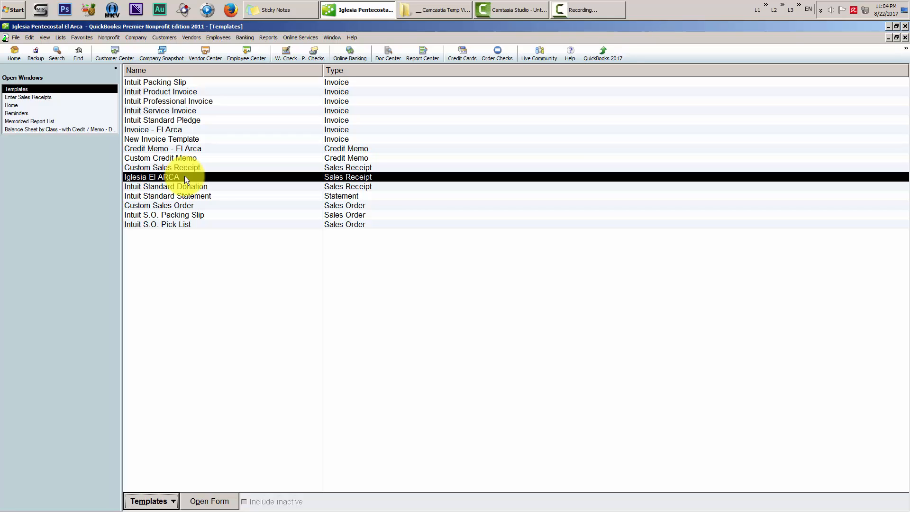
{"action": "left_click", "coordinate": [171, 502]}
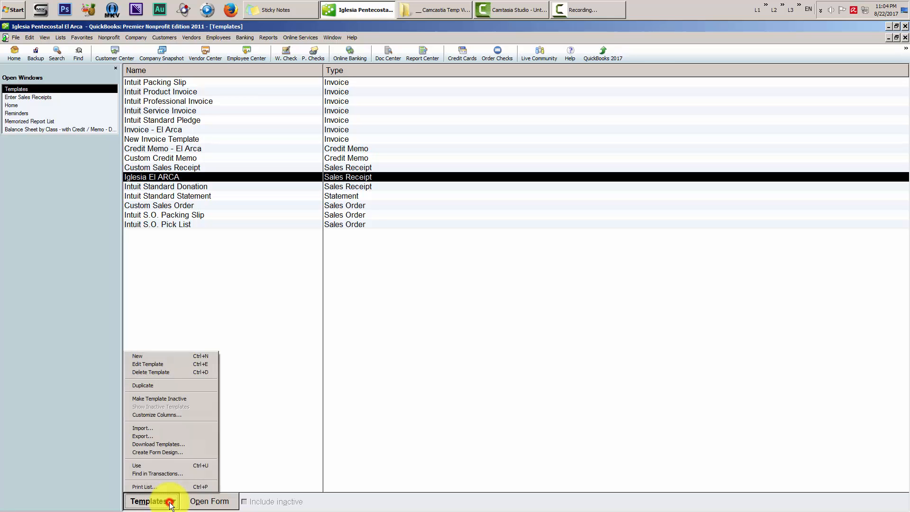
{"action": "left_click", "coordinate": [166, 365]}
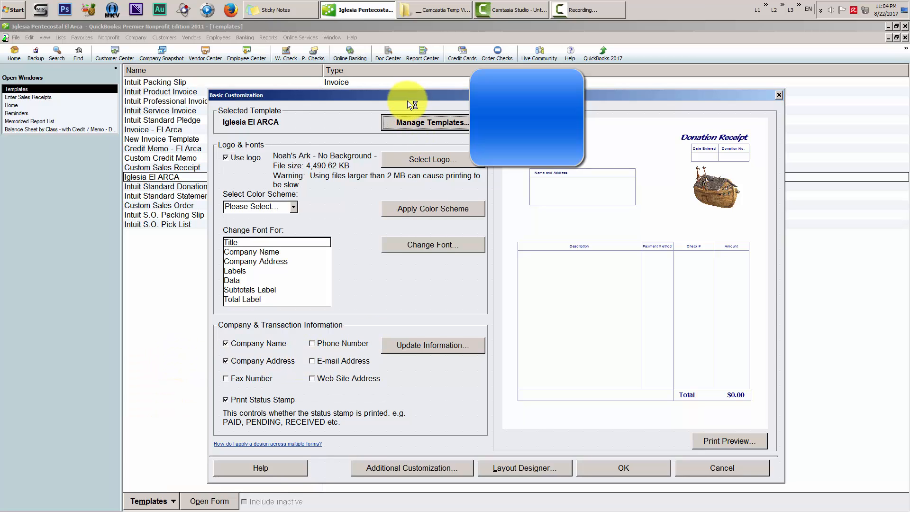
{"action": "left_click_drag", "start_coordinate": [408, 94], "coordinate": [407, 82]}
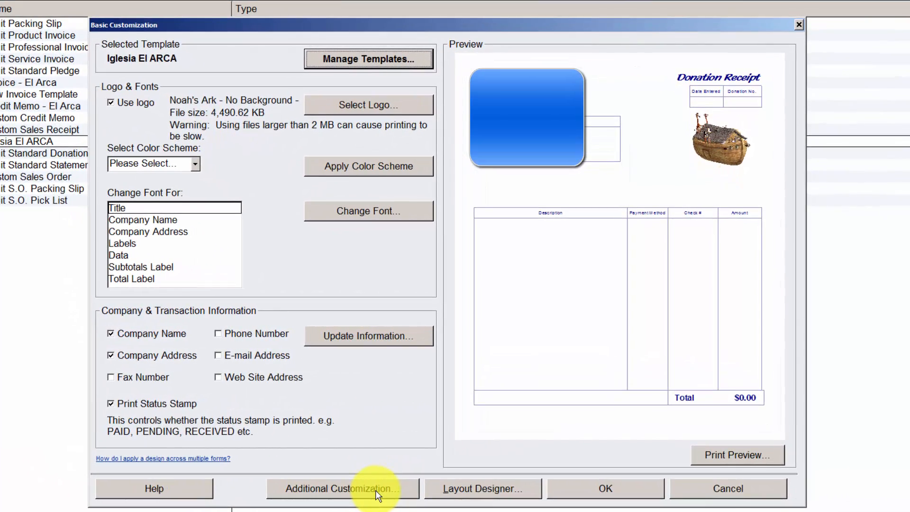
{"action": "left_click", "coordinate": [376, 488]}
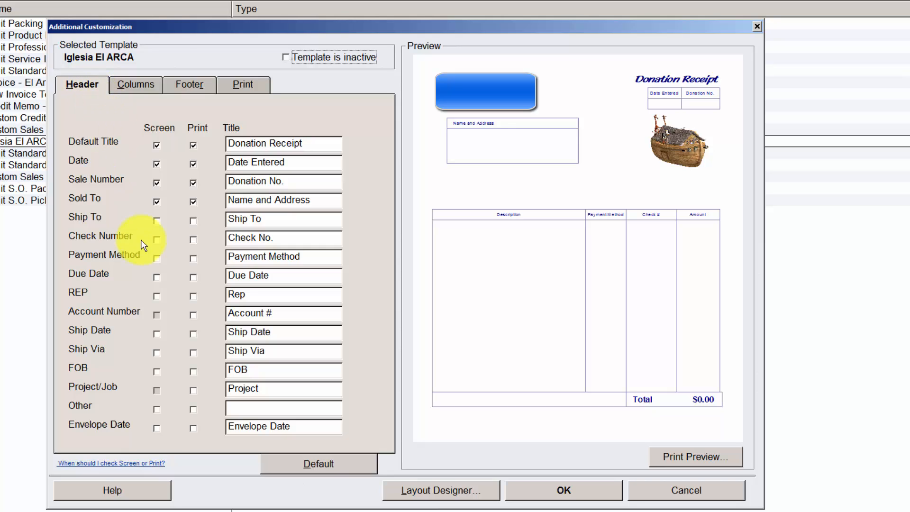
- Enable the Envelope Date header field for both screen and print, save the template and close the template list
{"action": "left_click", "coordinate": [157, 427]}
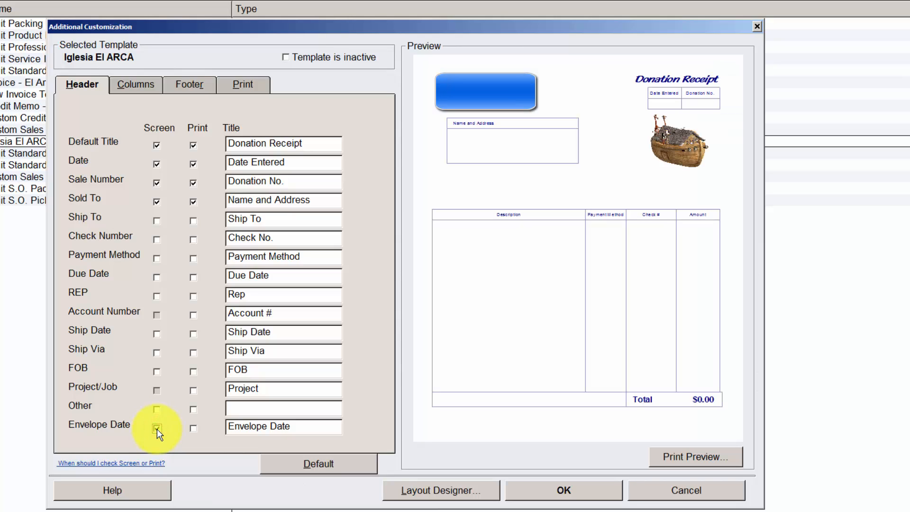
{"action": "left_click", "coordinate": [193, 428]}
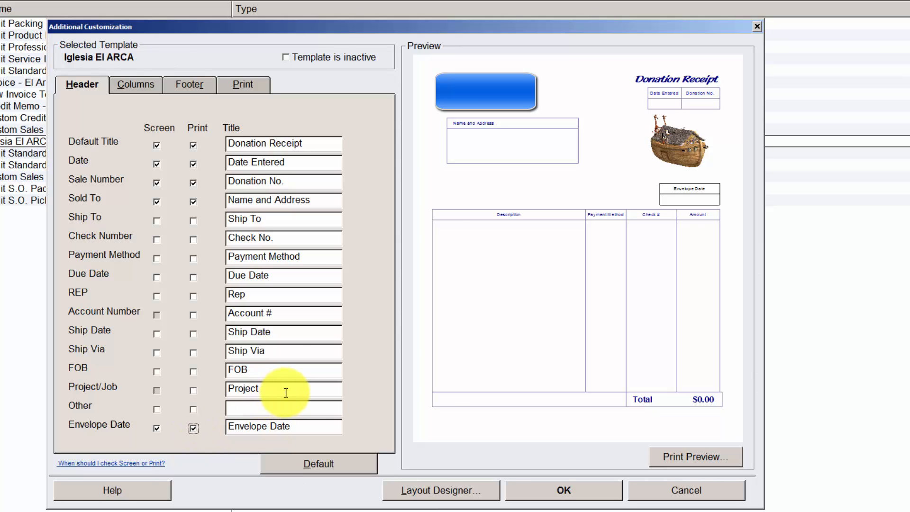
{"action": "left_click", "coordinate": [566, 490]}
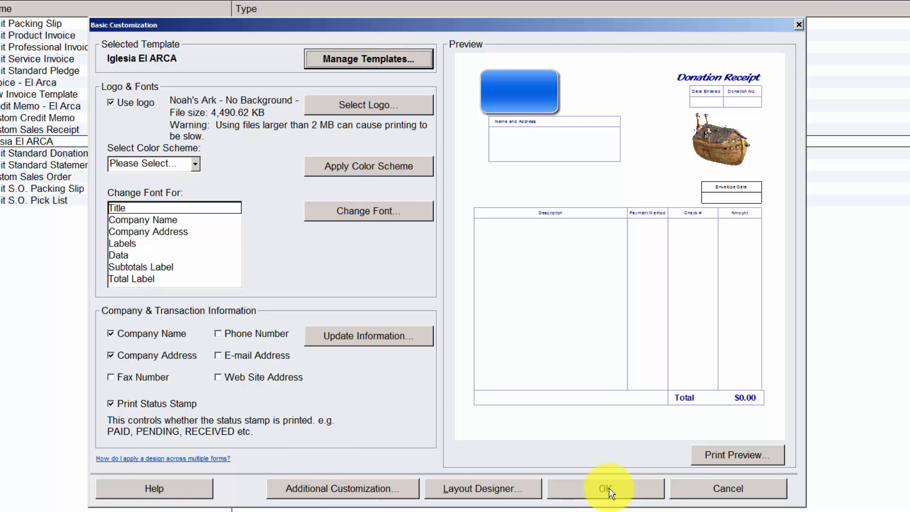
{"action": "left_click", "coordinate": [610, 488]}
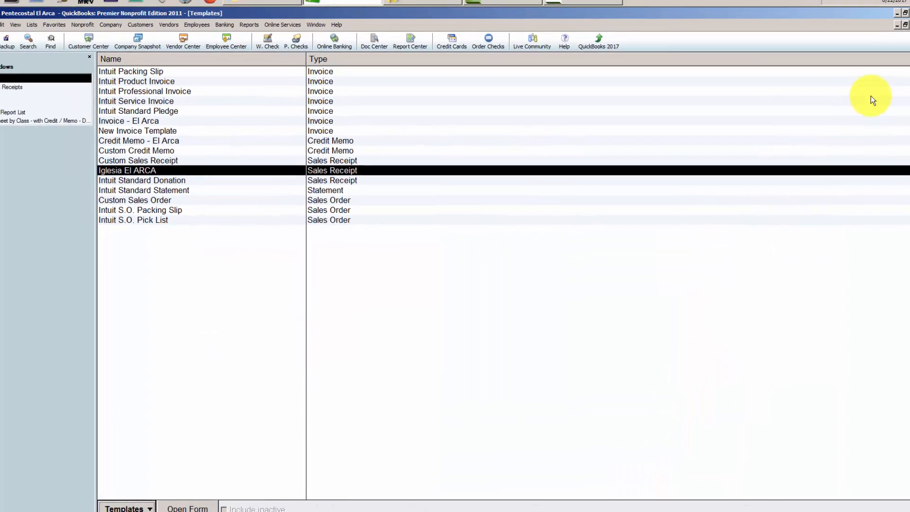
{"action": "left_click", "coordinate": [905, 37]}
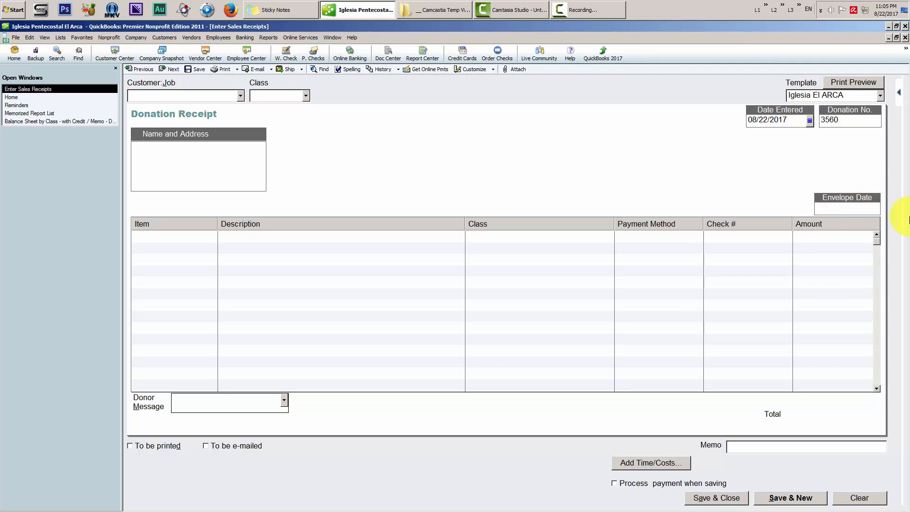
- Enter 08/20/2017 as the donation receipt's Envelope Date and examine the field in the print preview
{"action": "type", "text": "08/20/2017"}
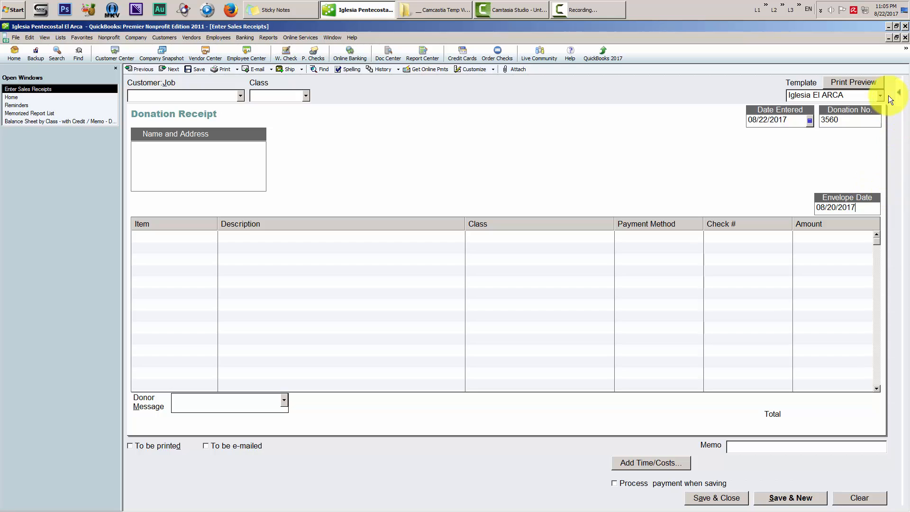
{"action": "left_click", "coordinate": [858, 81]}
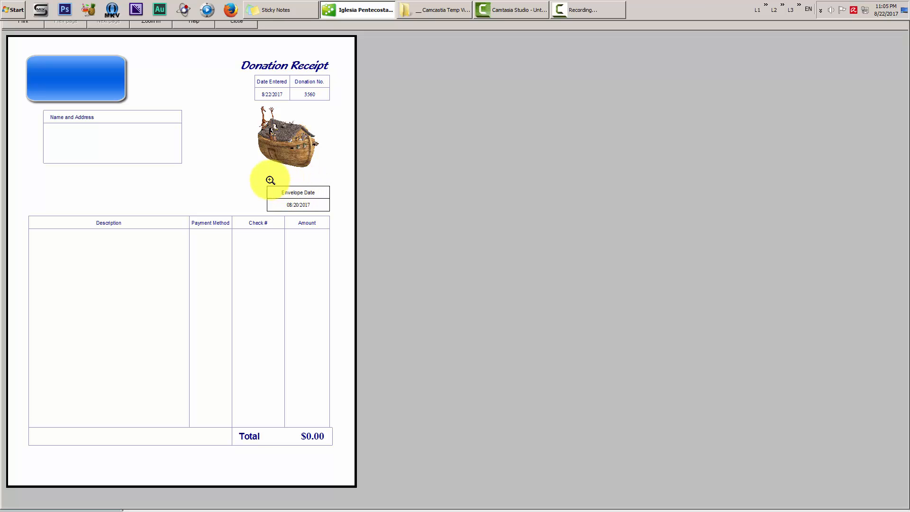
{"action": "left_click", "coordinate": [306, 203]}
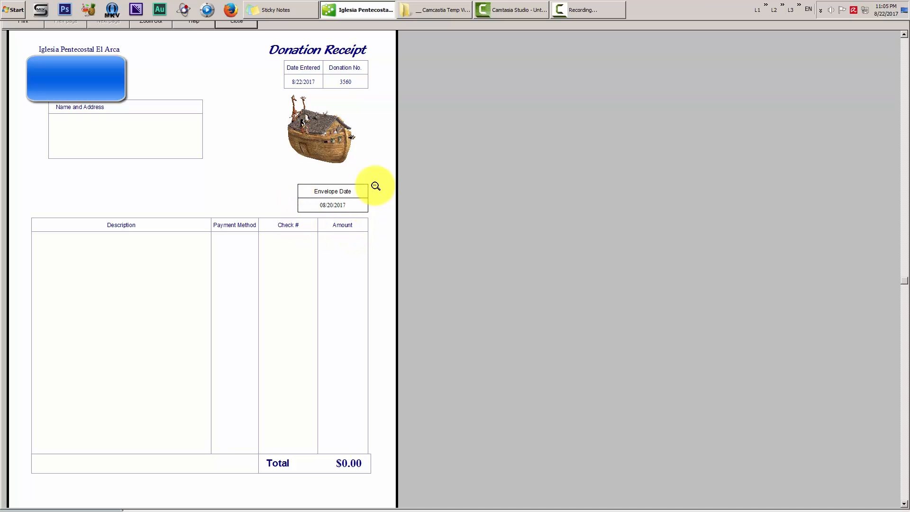
{"action": "left_click", "coordinate": [236, 22]}
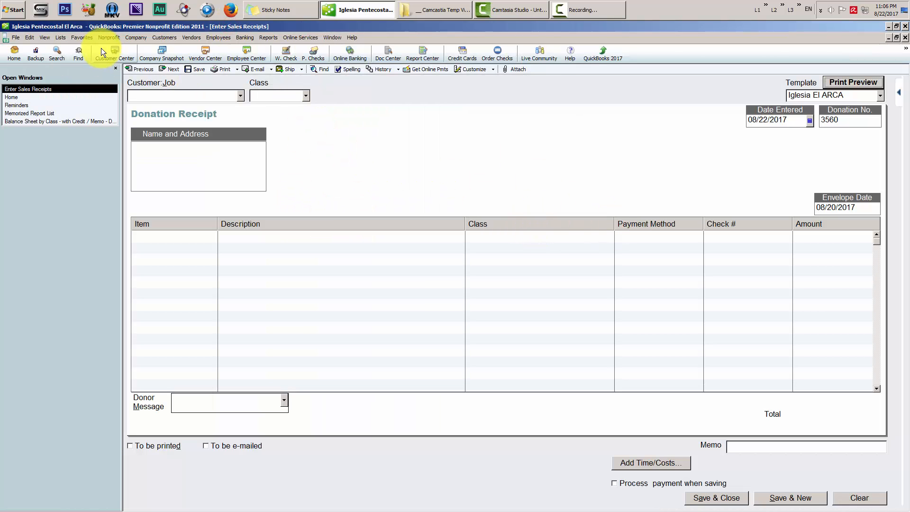
- Open the Iglesia El ARCA sales receipt template for editing and bring up its Layout Designer
{"action": "left_click", "coordinate": [58, 37]}
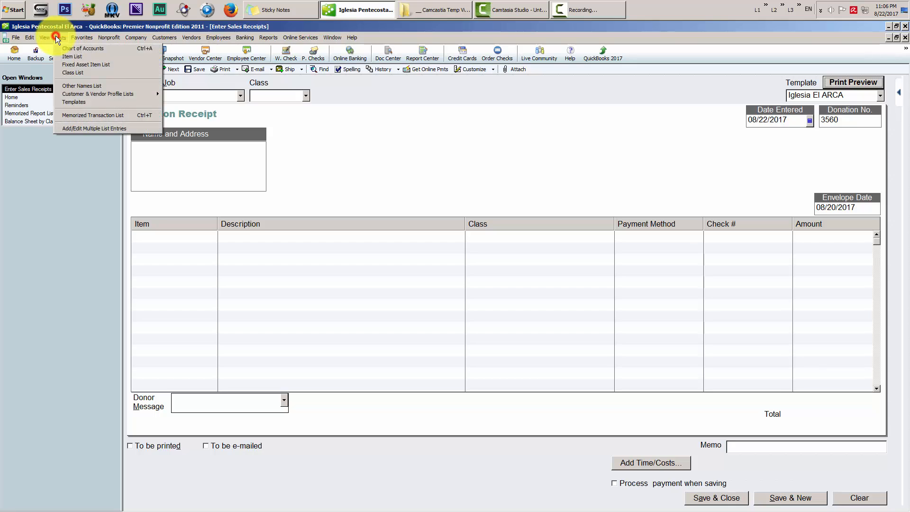
{"action": "left_click", "coordinate": [89, 102]}
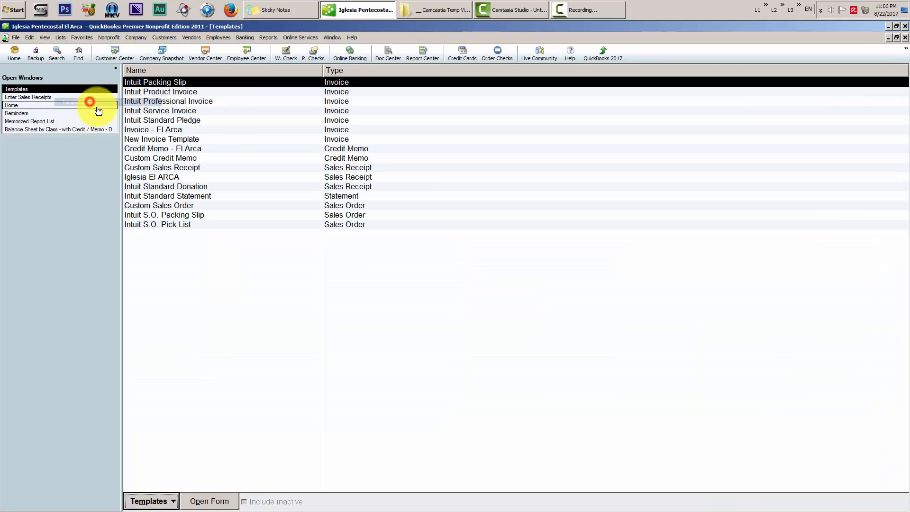
{"action": "left_click", "coordinate": [156, 176]}
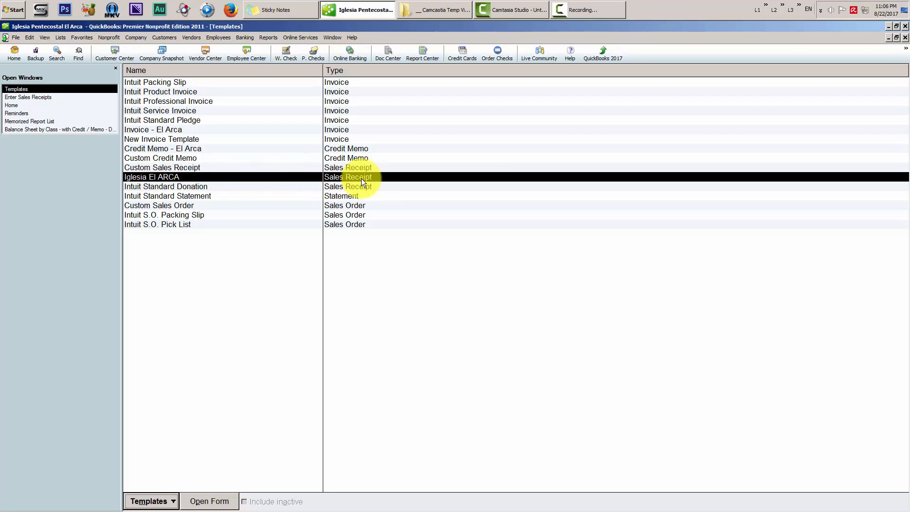
{"action": "left_click", "coordinate": [156, 502]}
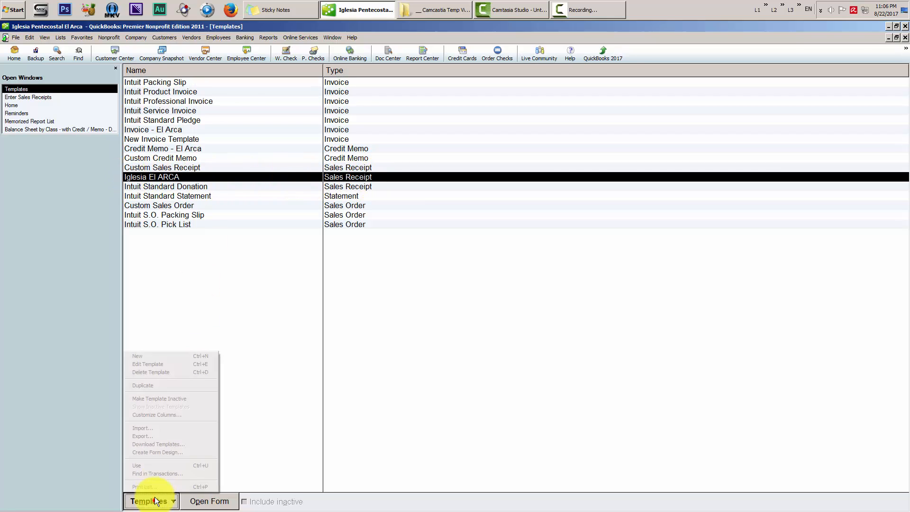
{"action": "left_click", "coordinate": [158, 366]}
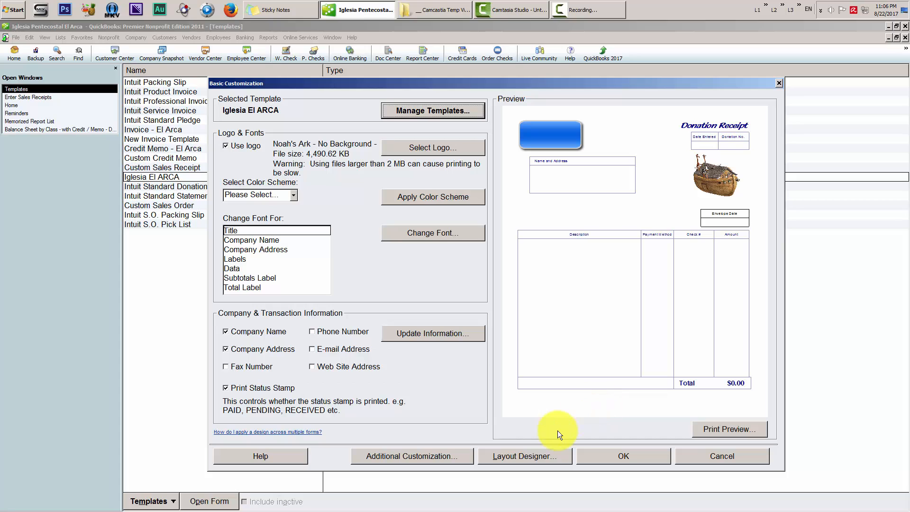
{"action": "left_click", "coordinate": [548, 457]}
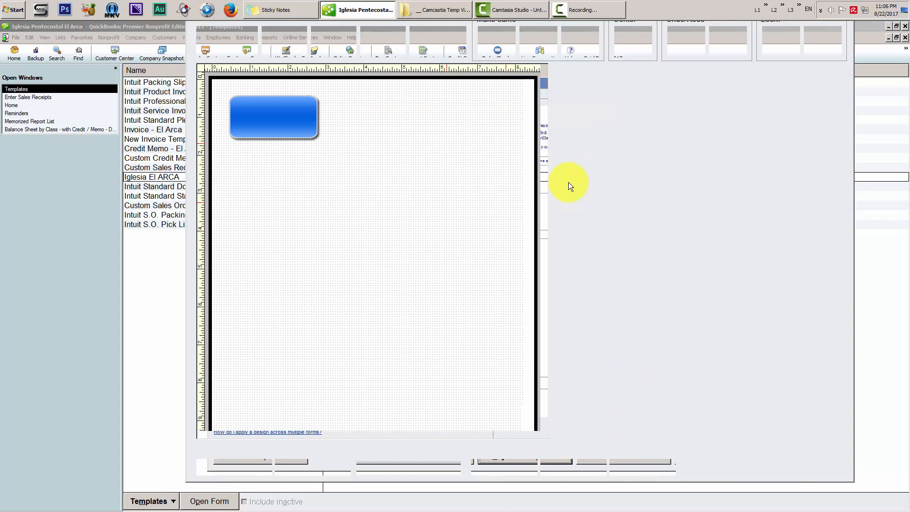
- Move the Envelope Date label and data boxes to the form's left margin, stacked directly above the Description column, label at about 0.50, 3.81
{"action": "left_click", "coordinate": [483, 204]}
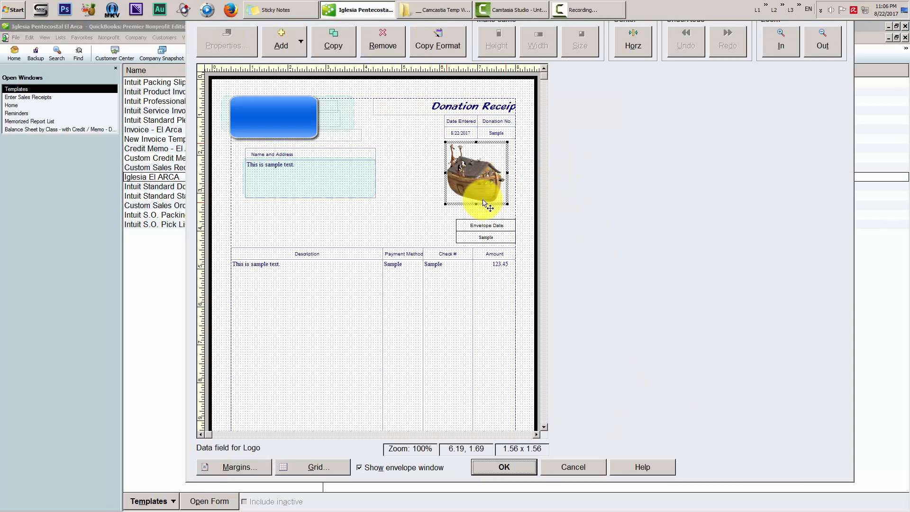
{"action": "left_click", "coordinate": [486, 226]}
{"action": "left_click_drag", "start_coordinate": [497, 237], "coordinate": [274, 233]}
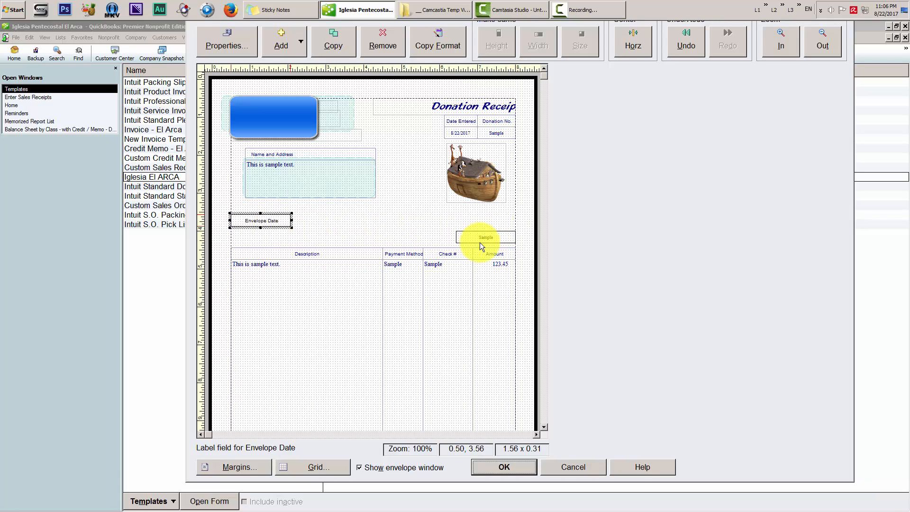
{"action": "left_click", "coordinate": [502, 242]}
{"action": "left_click_drag", "start_coordinate": [503, 242], "coordinate": [280, 236]}
{"action": "left_click", "coordinate": [280, 220]}
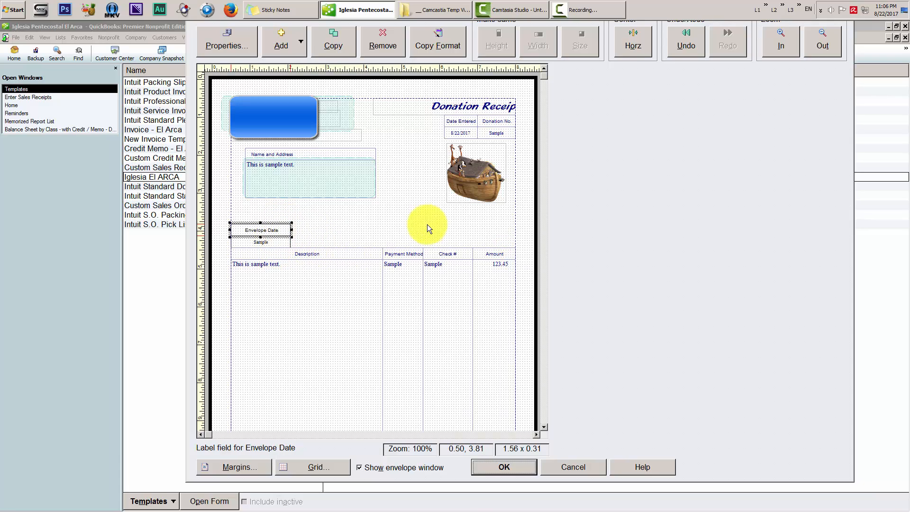
- Save the rearranged layout and the template, and close the template list
{"action": "left_click", "coordinate": [504, 468]}
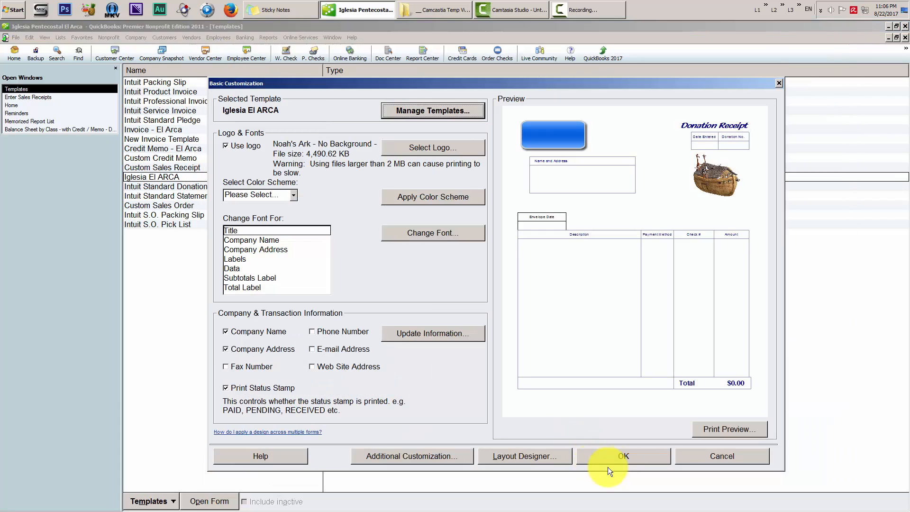
{"action": "left_click", "coordinate": [623, 456]}
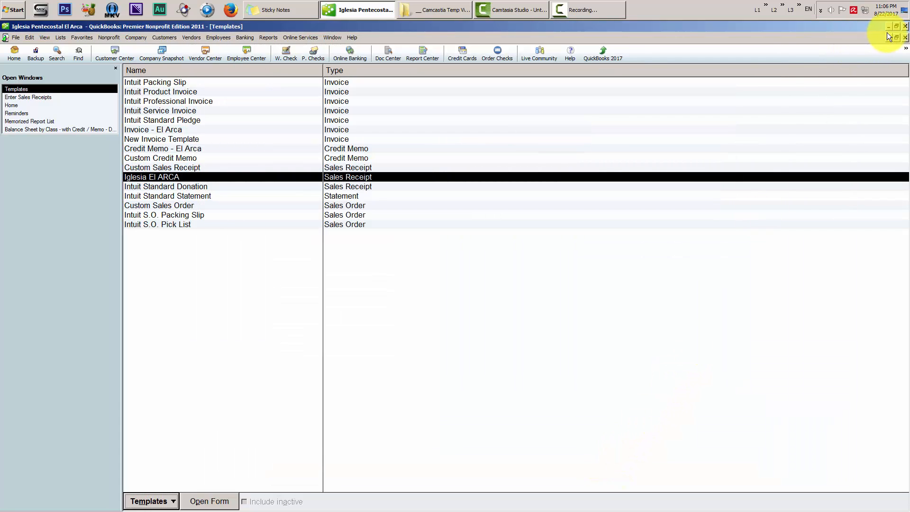
{"action": "left_click", "coordinate": [905, 37]}
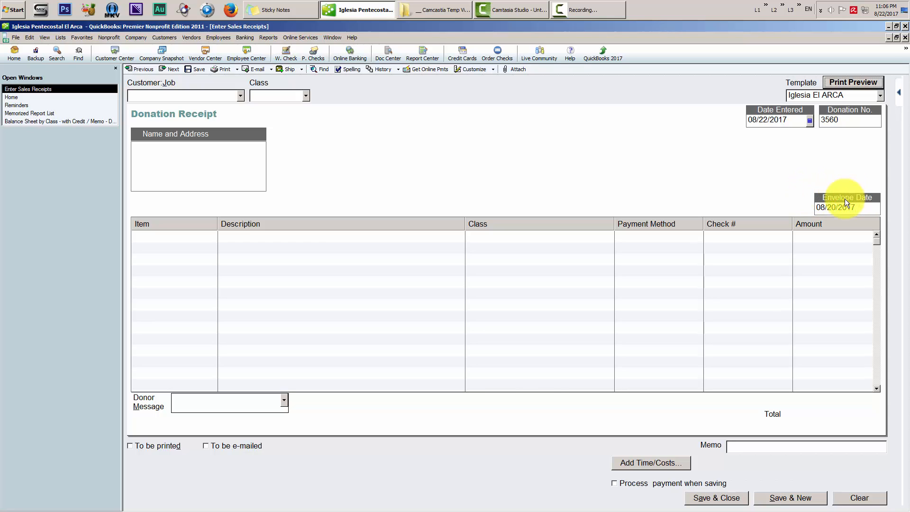
- Examine the Envelope Date's position in the donation receipt's print preview, and return to the receipt
{"action": "left_click", "coordinate": [846, 82]}
{"action": "left_click", "coordinate": [55, 211]}
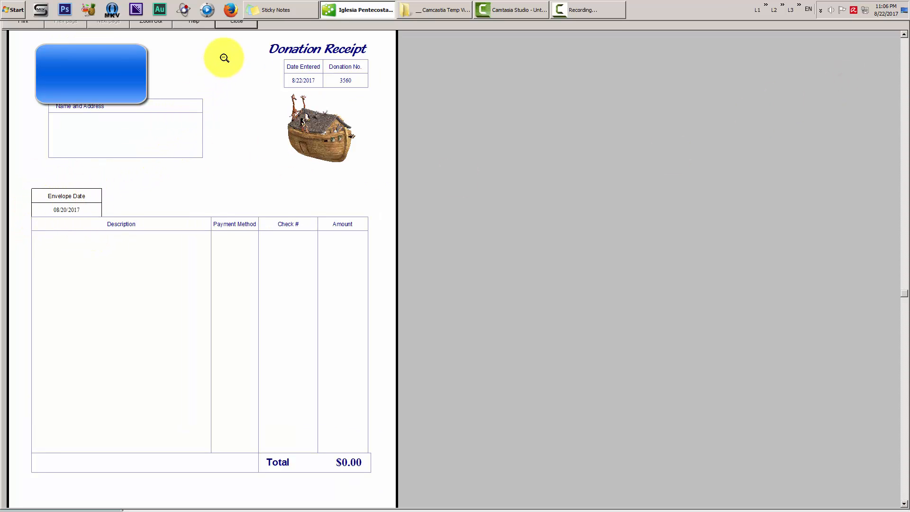
{"action": "left_click", "coordinate": [229, 24]}
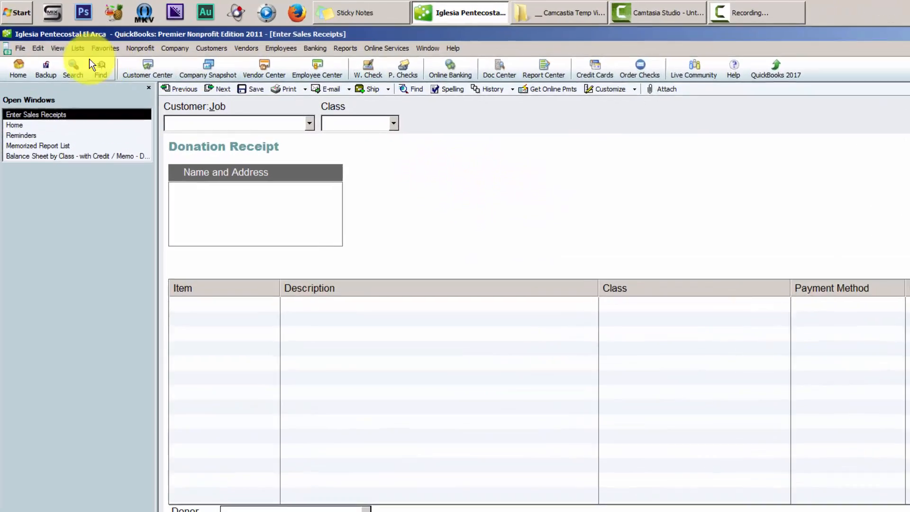
- Open the Sunday School item from the item list for editing and bring up the setup of custom item fields
{"action": "left_click", "coordinate": [78, 48]}
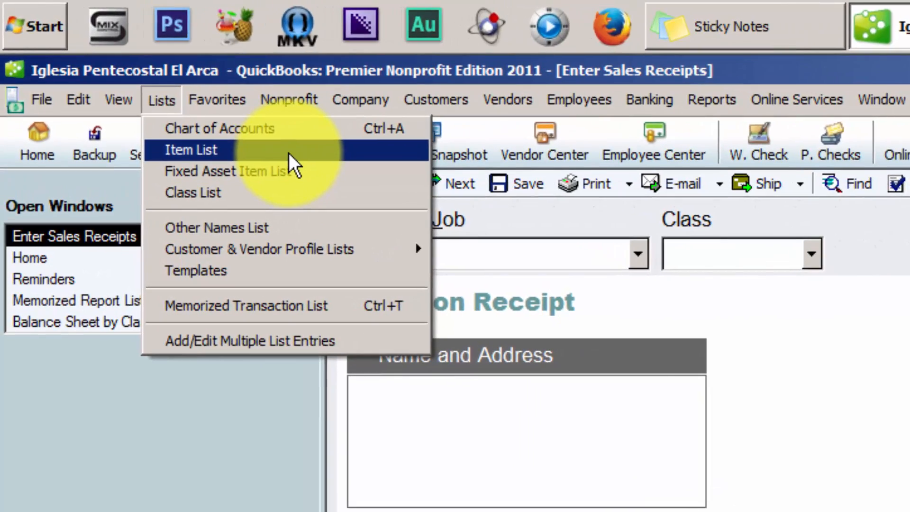
{"action": "left_click", "coordinate": [289, 153]}
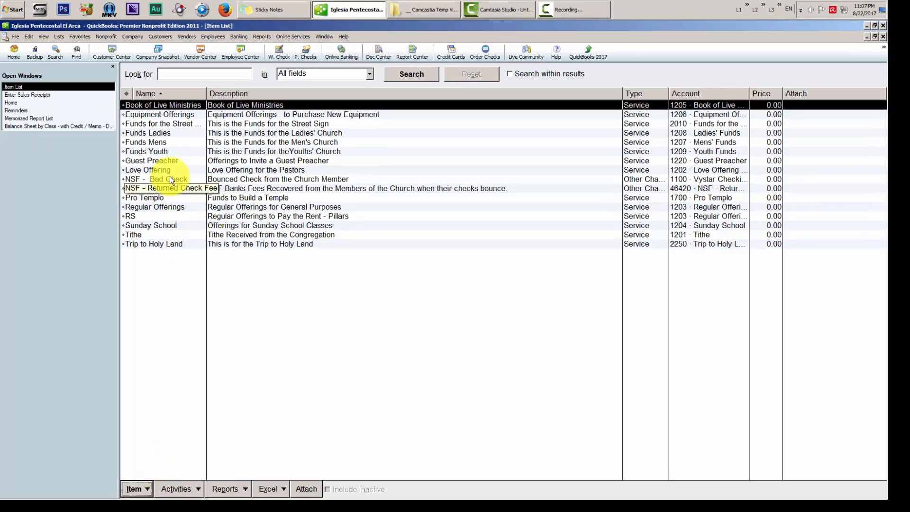
{"action": "left_click", "coordinate": [164, 161]}
{"action": "left_click", "coordinate": [158, 225]}
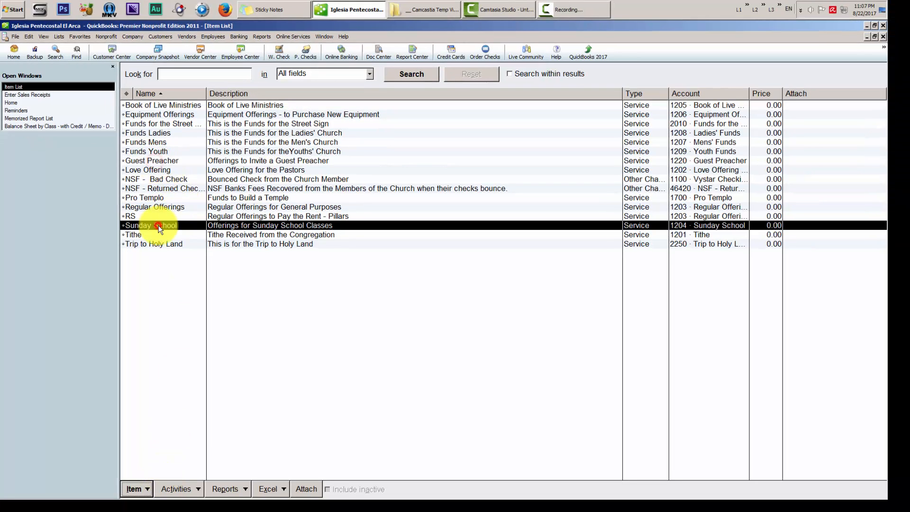
{"action": "left_click", "coordinate": [147, 493]}
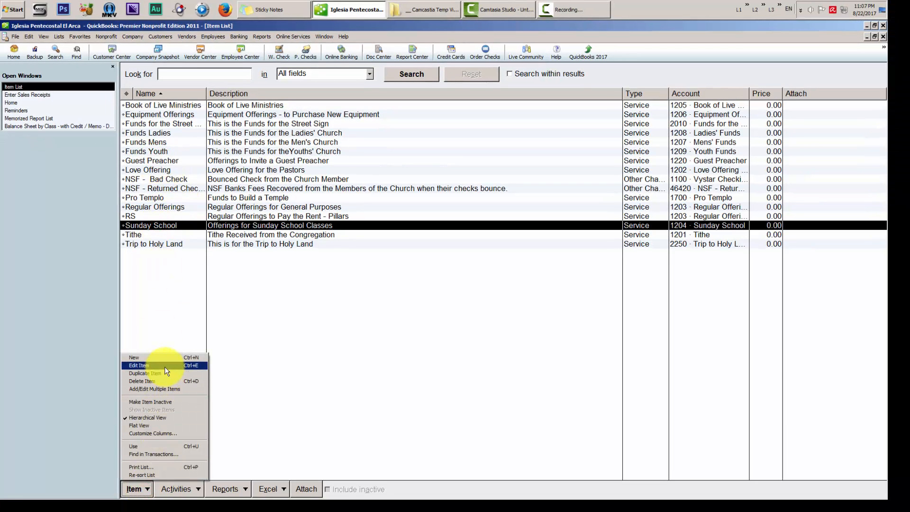
{"action": "left_click", "coordinate": [177, 366]}
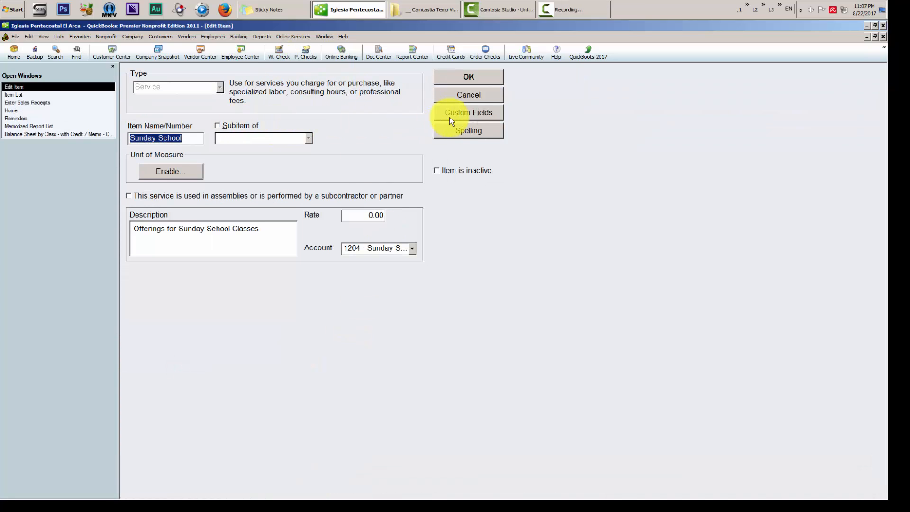
{"action": "left_click", "coordinate": [486, 115]}
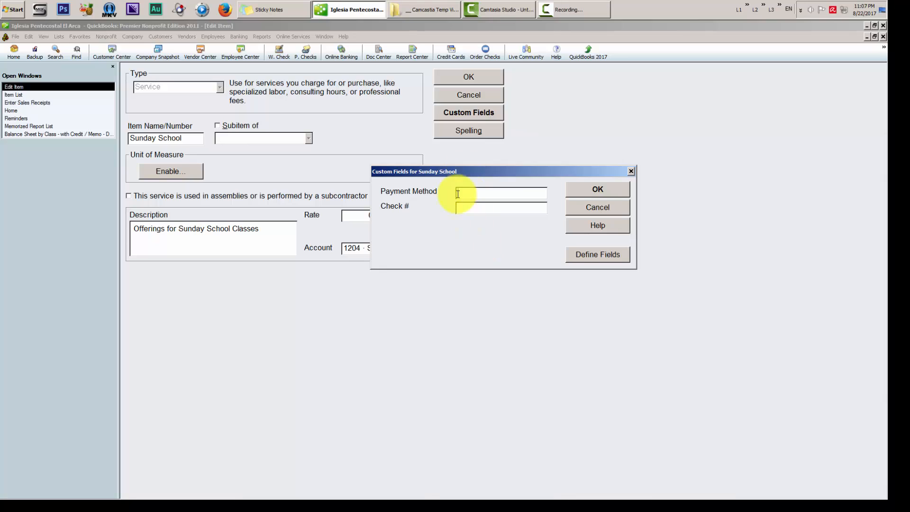
{"action": "left_click", "coordinate": [599, 256]}
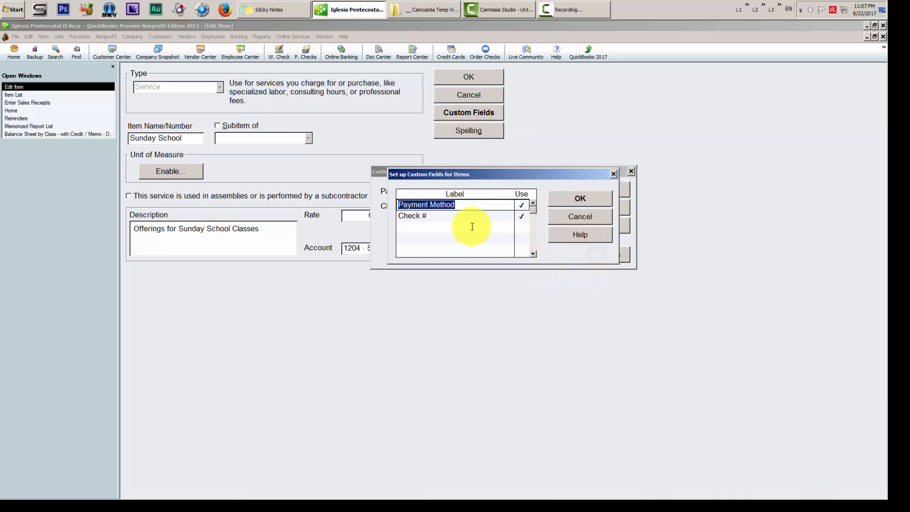
- Add a custom item field labelled Serial Number, enable its use, save the Sunday School item and close the item list
{"action": "left_click", "coordinate": [404, 229]}
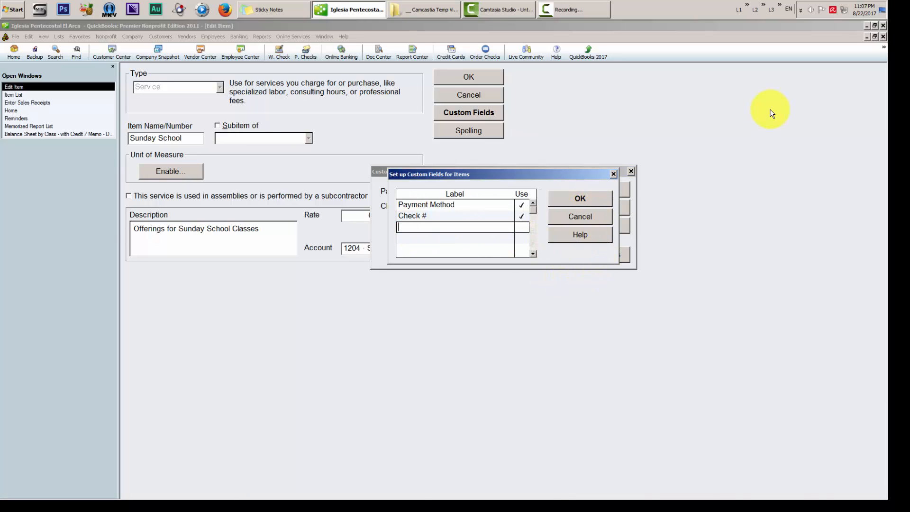
{"action": "type", "text": "Serial Number"}
{"action": "left_click", "coordinate": [523, 228]}
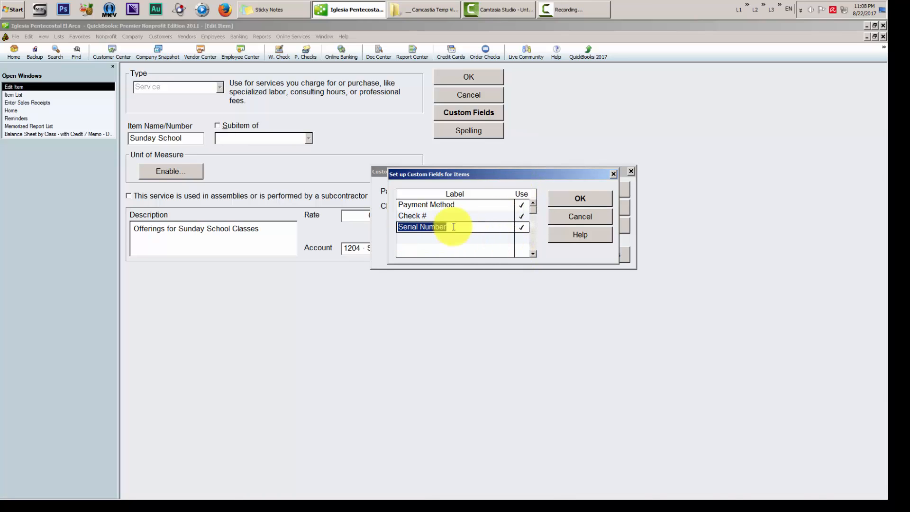
{"action": "left_click", "coordinate": [583, 198]}
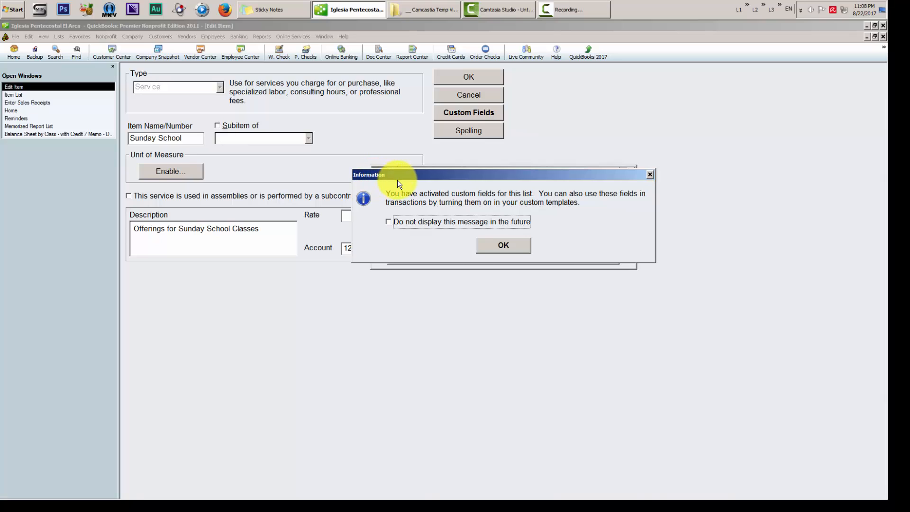
{"action": "left_click", "coordinate": [510, 244]}
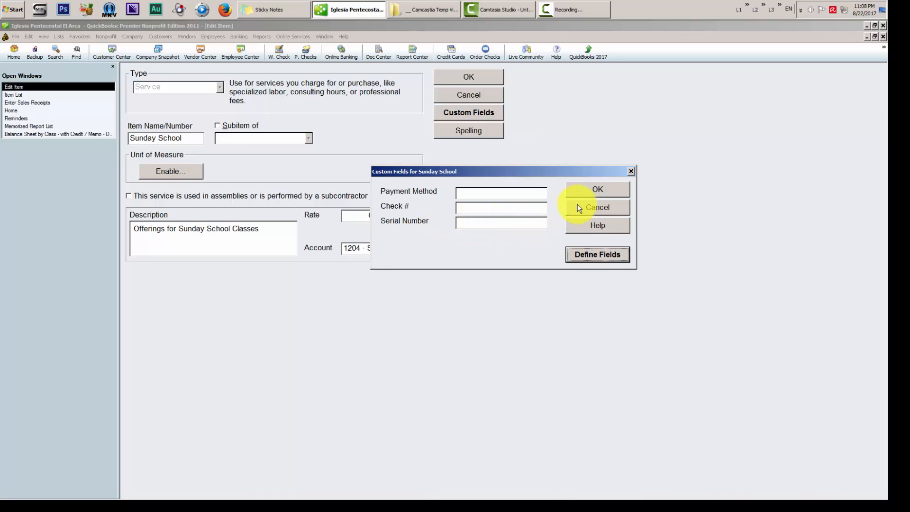
{"action": "left_click", "coordinate": [597, 190]}
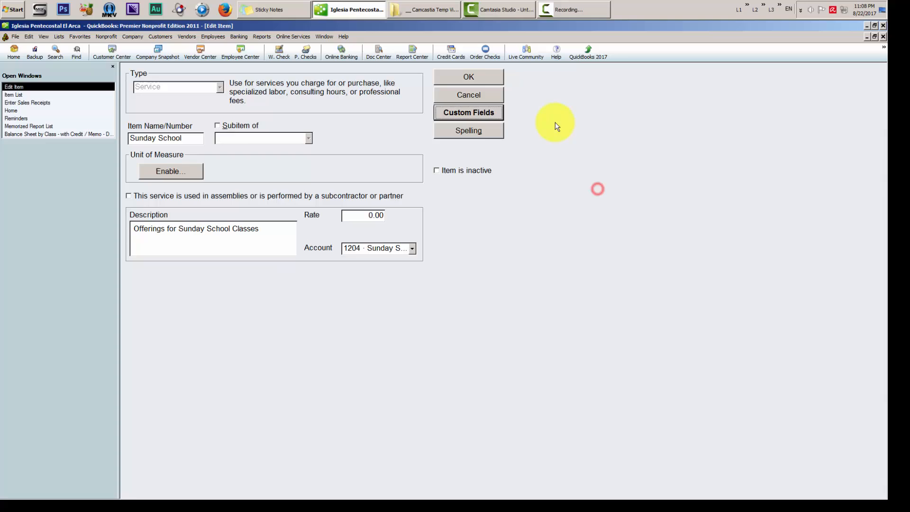
{"action": "left_click", "coordinate": [493, 76]}
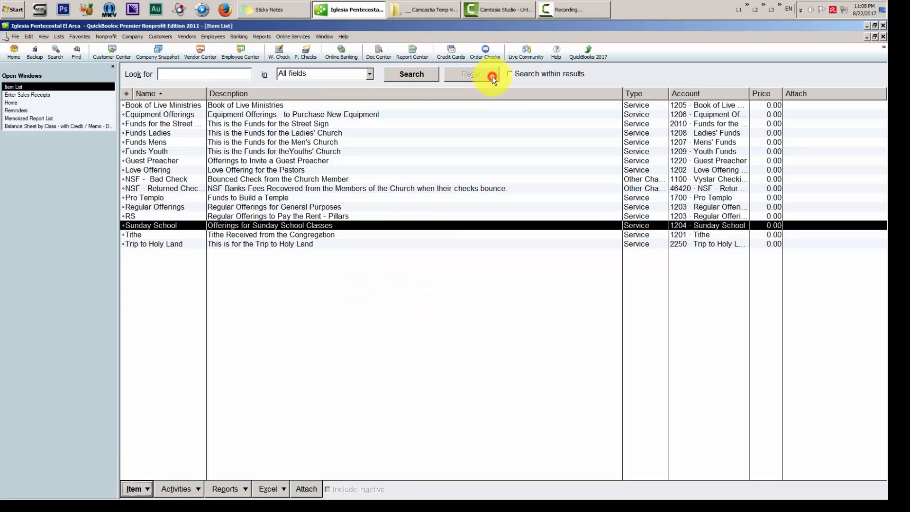
{"action": "left_click", "coordinate": [884, 37]}
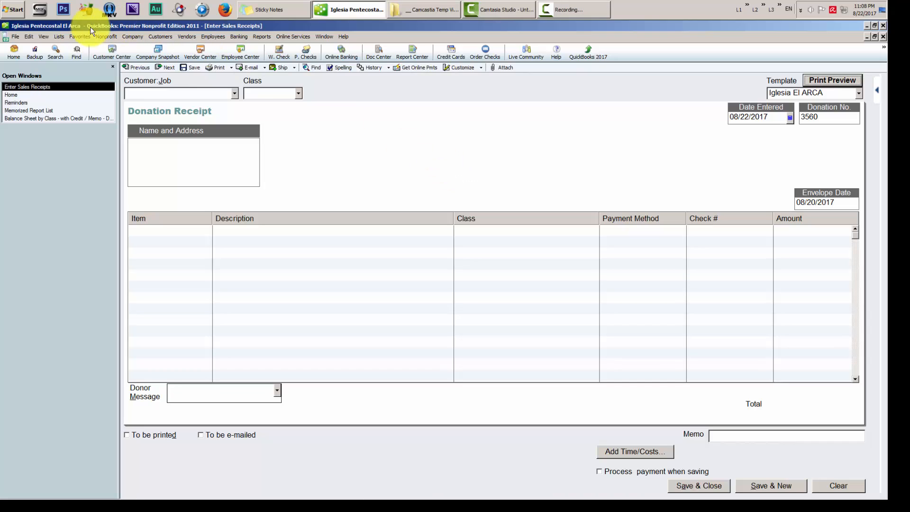
{"action": "left_click", "coordinate": [58, 36]}
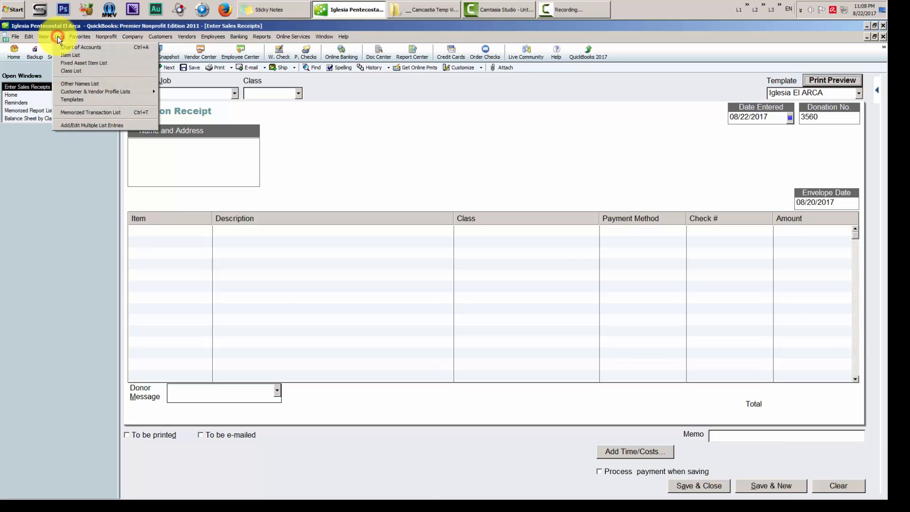
{"action": "left_click", "coordinate": [82, 101]}
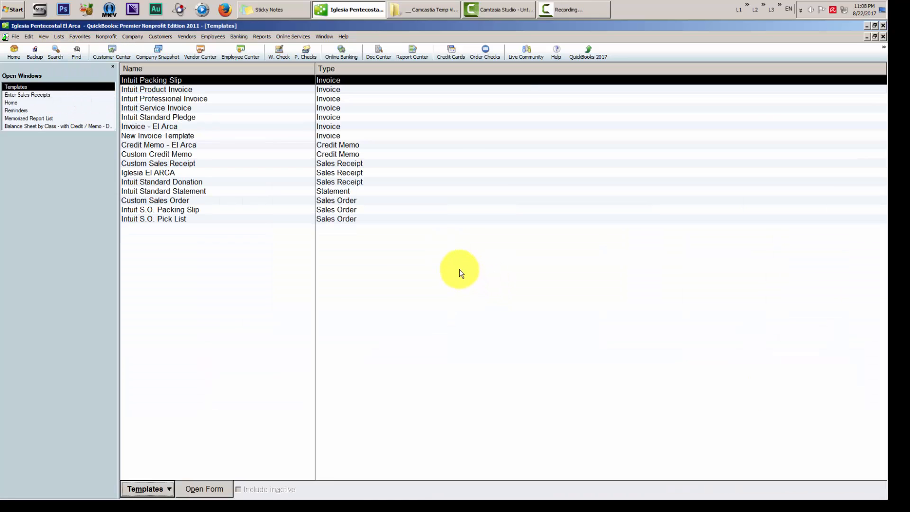
{"action": "left_click", "coordinate": [176, 173]}
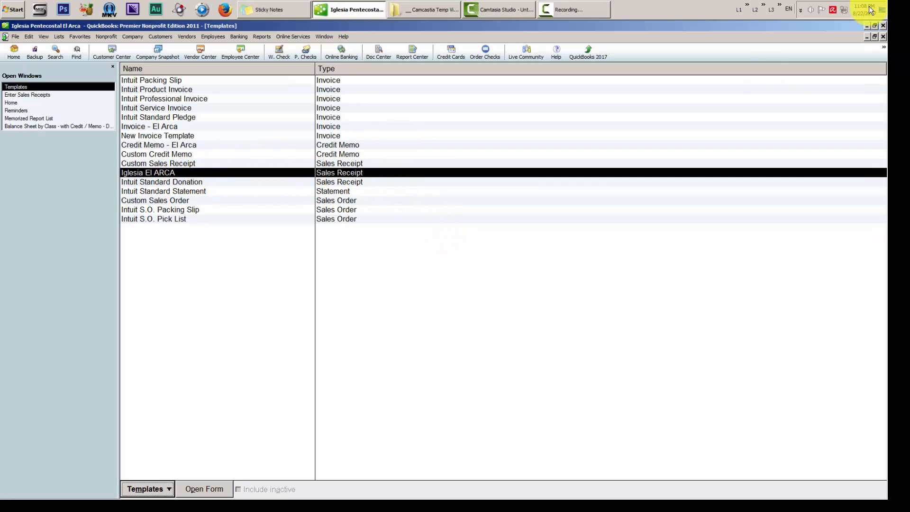
{"action": "left_click", "coordinate": [883, 37]}
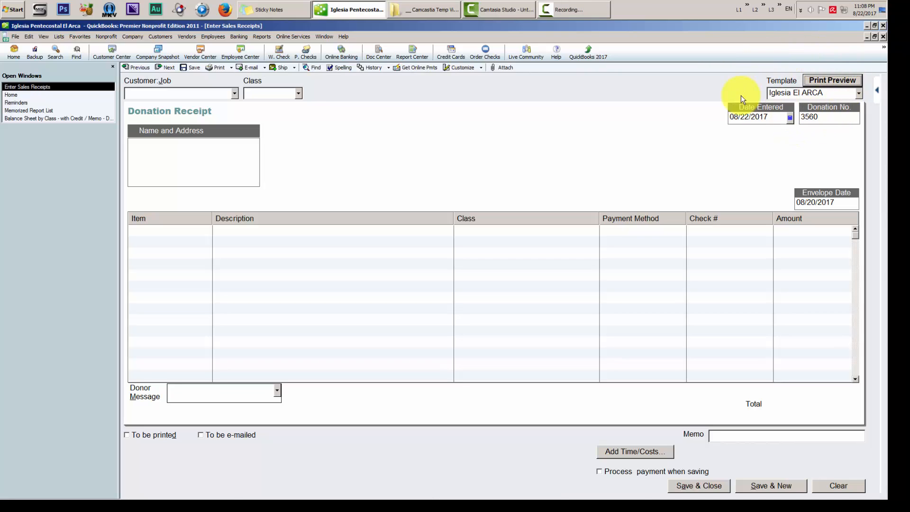
- Open the Iglesia El ARCA sales receipt template for editing and bring up its additional customization settings
{"action": "left_click", "coordinate": [59, 37]}
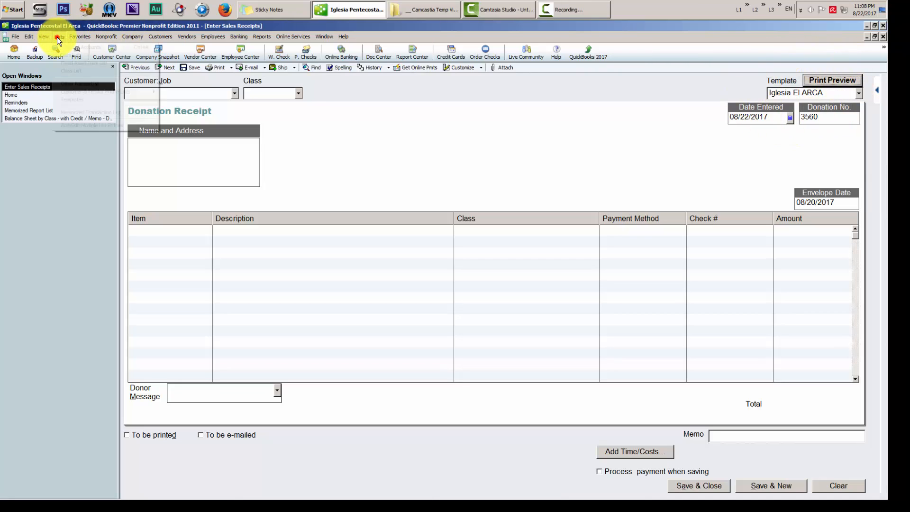
{"action": "left_click", "coordinate": [79, 100]}
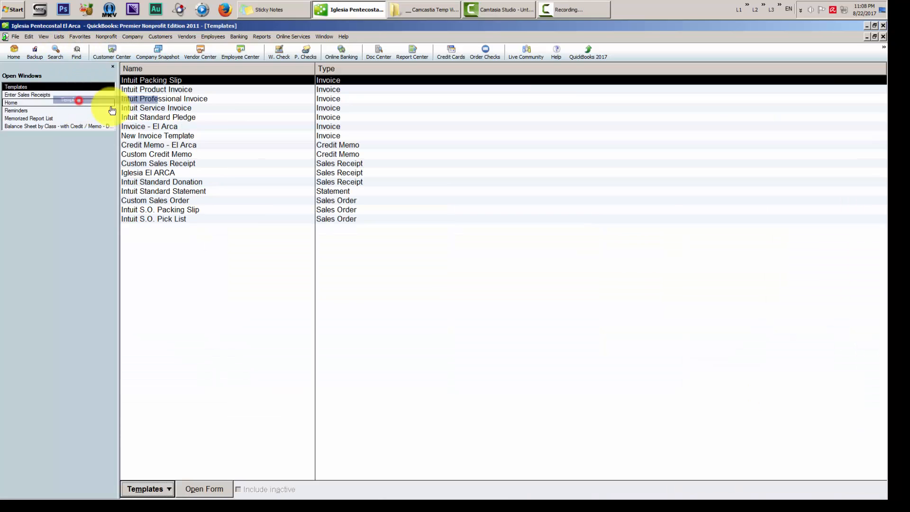
{"action": "left_click", "coordinate": [339, 173]}
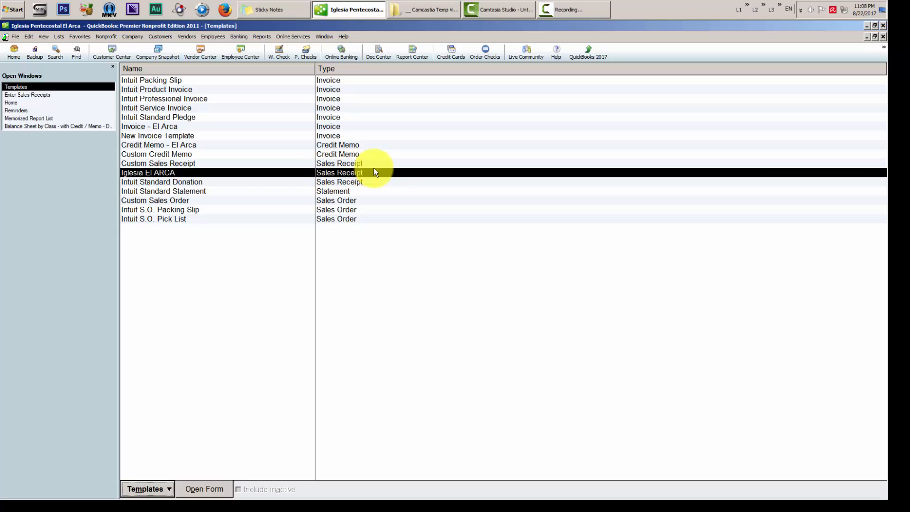
{"action": "left_click", "coordinate": [158, 491]}
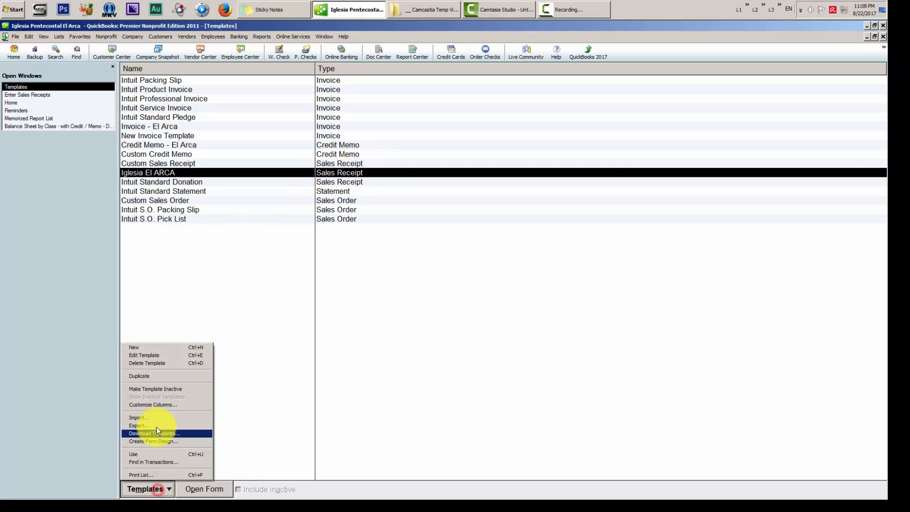
{"action": "left_click", "coordinate": [169, 355]}
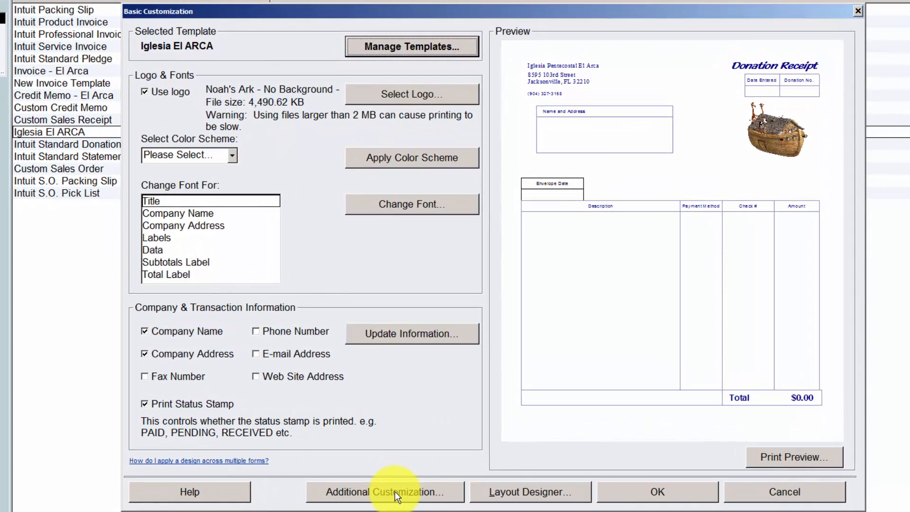
{"action": "left_click", "coordinate": [394, 491]}
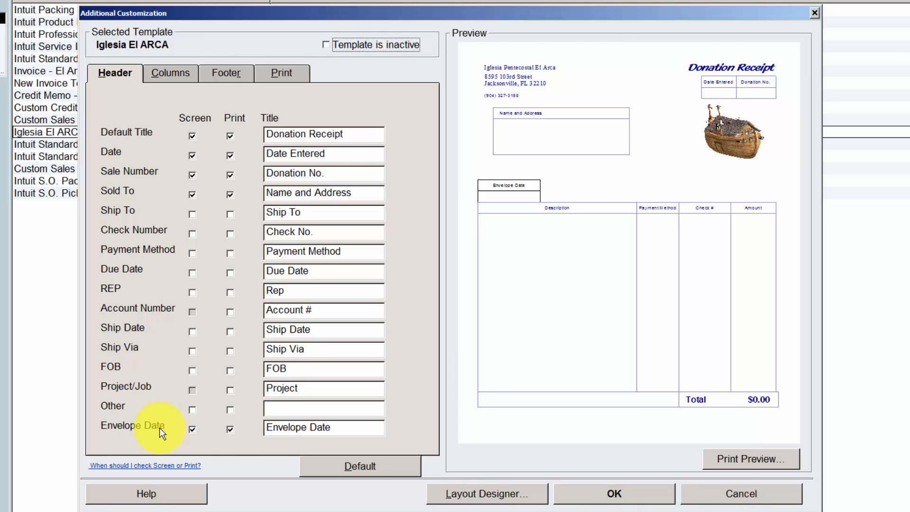
- Enable the Serial Number column for both screen and print, keeping the existing layout instead of the default one
{"action": "left_click", "coordinate": [175, 73]}
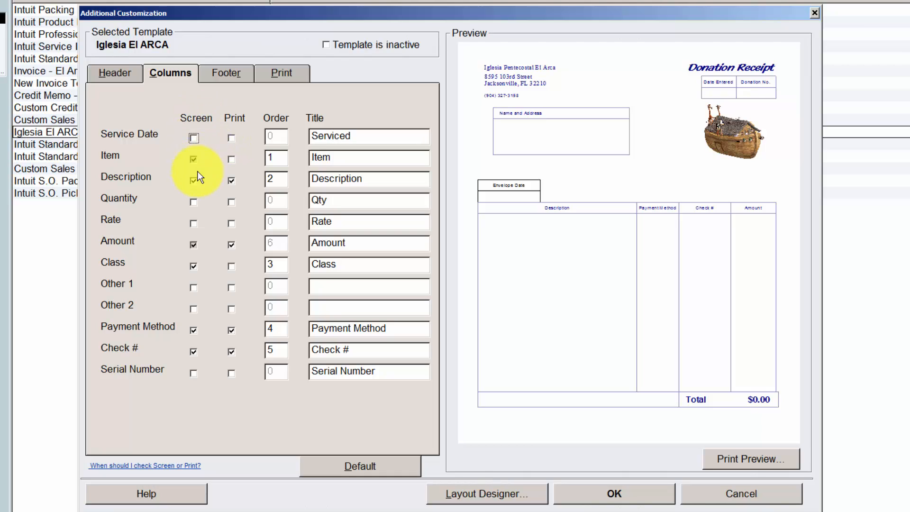
{"action": "left_click", "coordinate": [193, 374]}
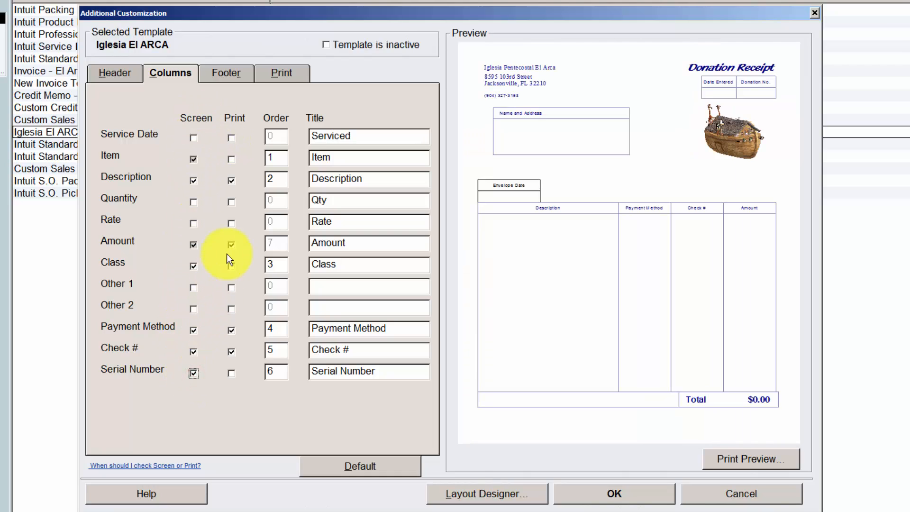
{"action": "left_click", "coordinate": [232, 374]}
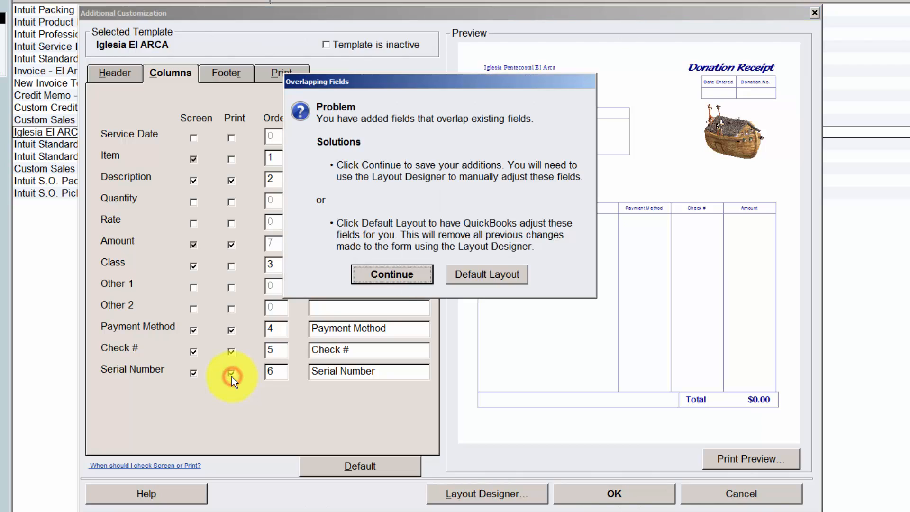
{"action": "left_click", "coordinate": [409, 277]}
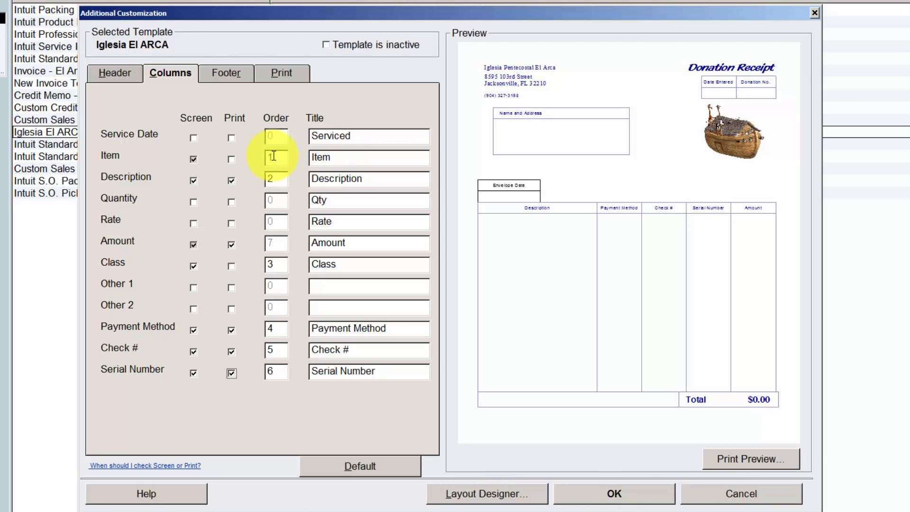
- Examine the order numbers of the Description, Class, Payment Method, Check # and Serial Number columns
{"action": "left_click", "coordinate": [279, 180]}
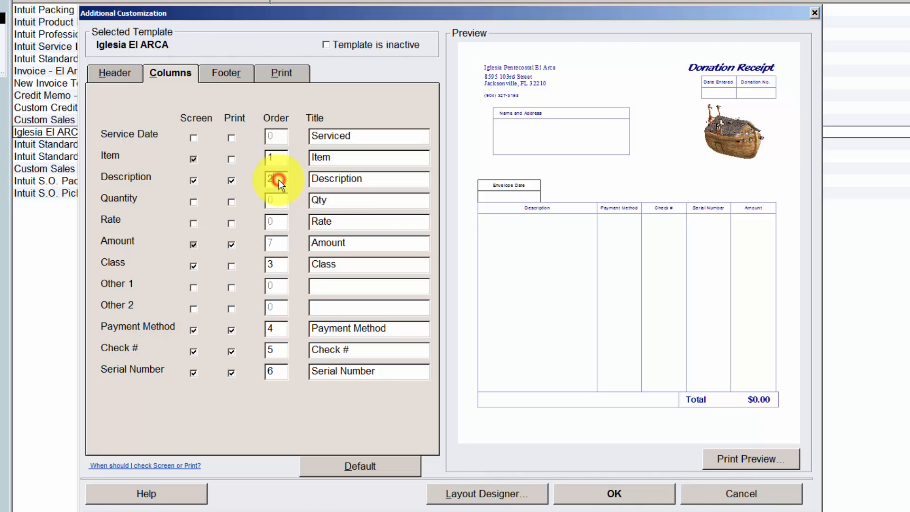
{"action": "left_click", "coordinate": [279, 266]}
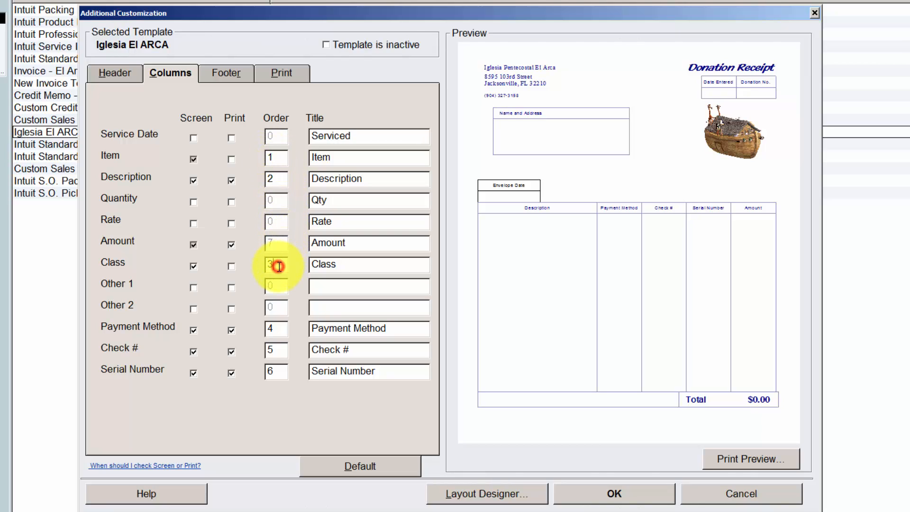
{"action": "left_click", "coordinate": [275, 331]}
{"action": "left_click", "coordinate": [275, 350]}
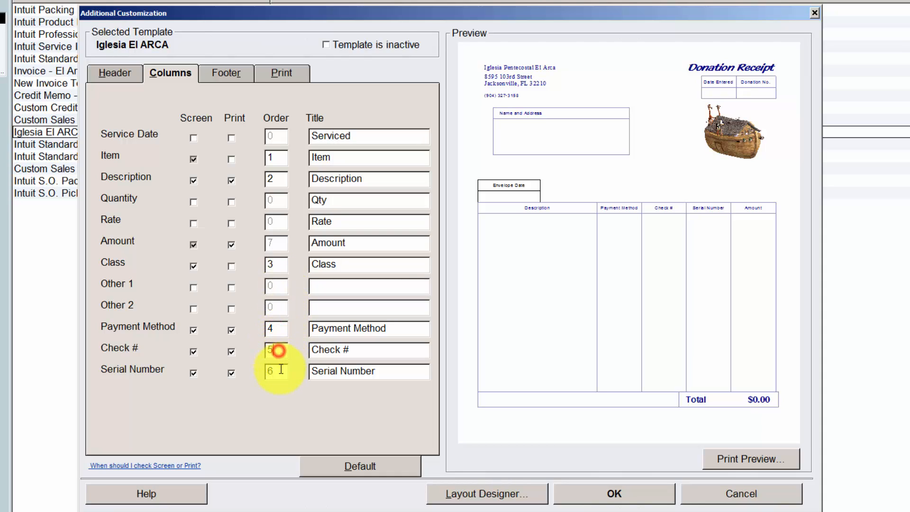
{"action": "left_click", "coordinate": [279, 373]}
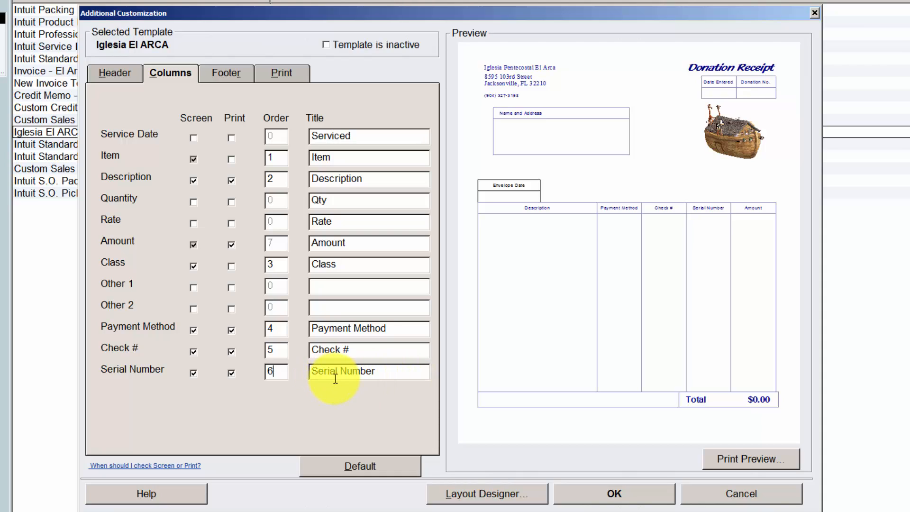
- Save the Iglesia El ARCA template with the added column and return to the donation receipt
{"action": "left_click", "coordinate": [632, 493]}
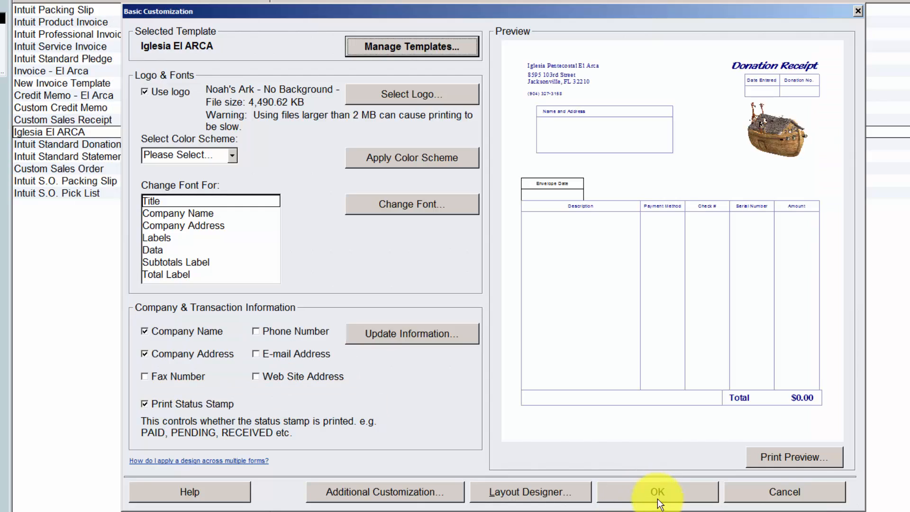
{"action": "left_click", "coordinate": [660, 493]}
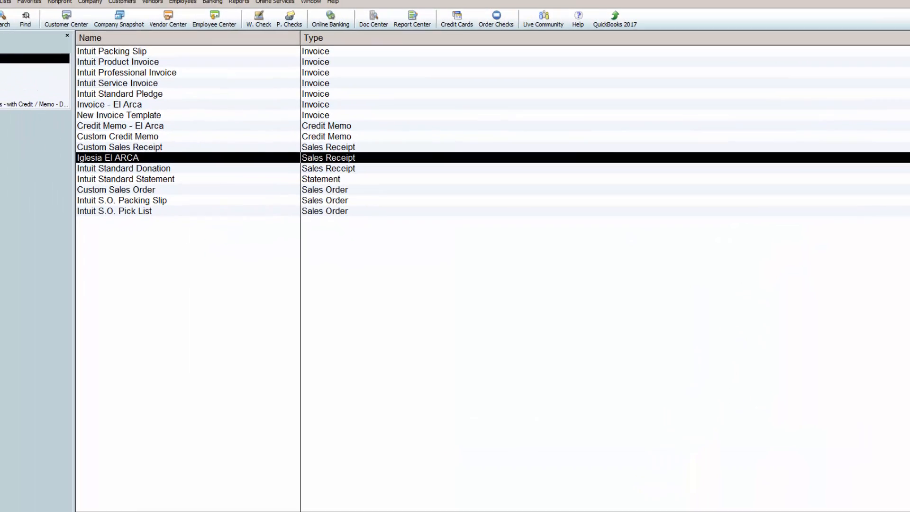
{"action": "left_click", "coordinate": [14, 84]}
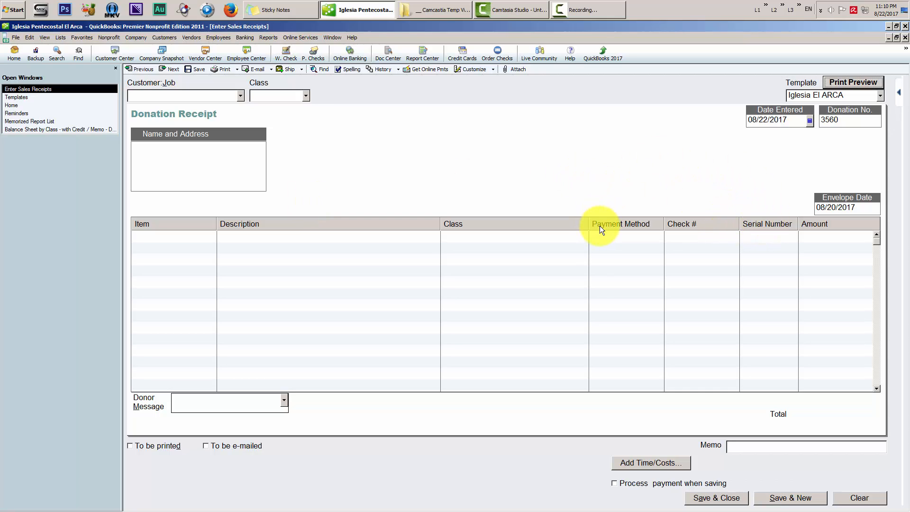
- Reopen the Iglesia El ARCA template for editing and bring up its column settings
{"action": "left_click", "coordinate": [58, 39]}
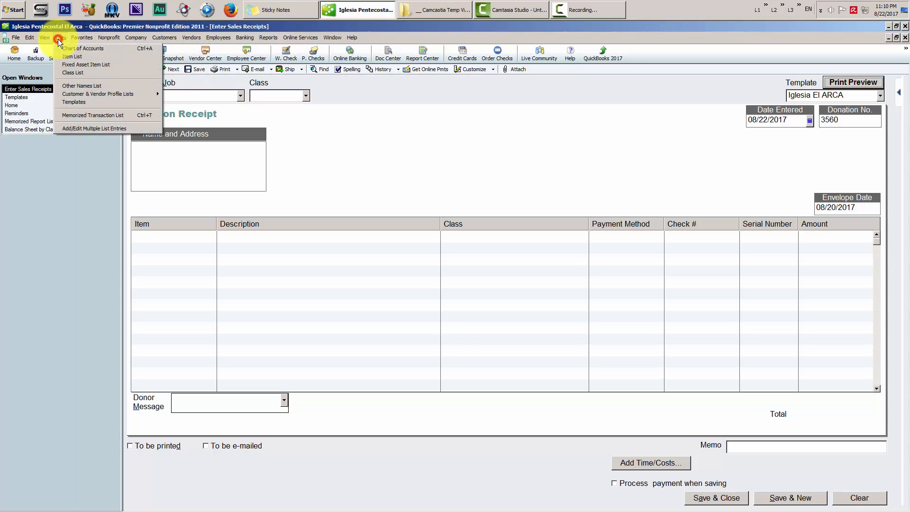
{"action": "left_click", "coordinate": [72, 101]}
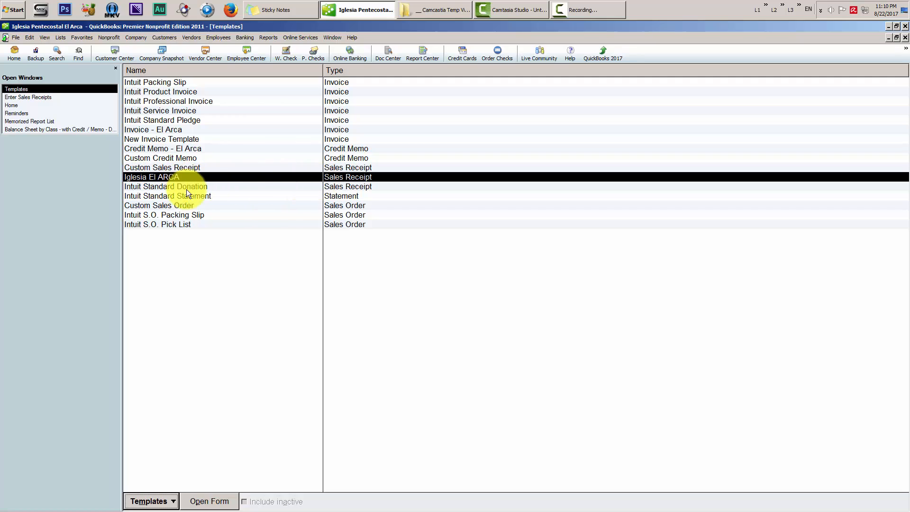
{"action": "left_click", "coordinate": [162, 501]}
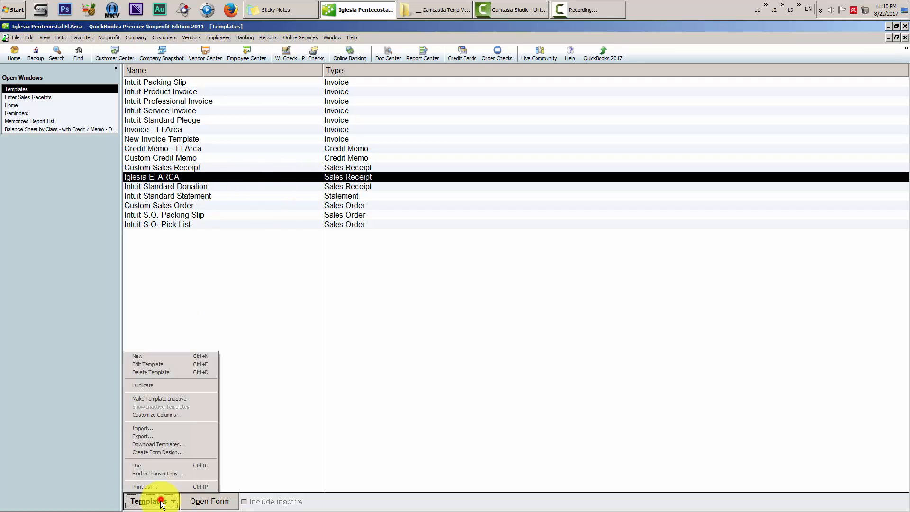
{"action": "left_click", "coordinate": [166, 363]}
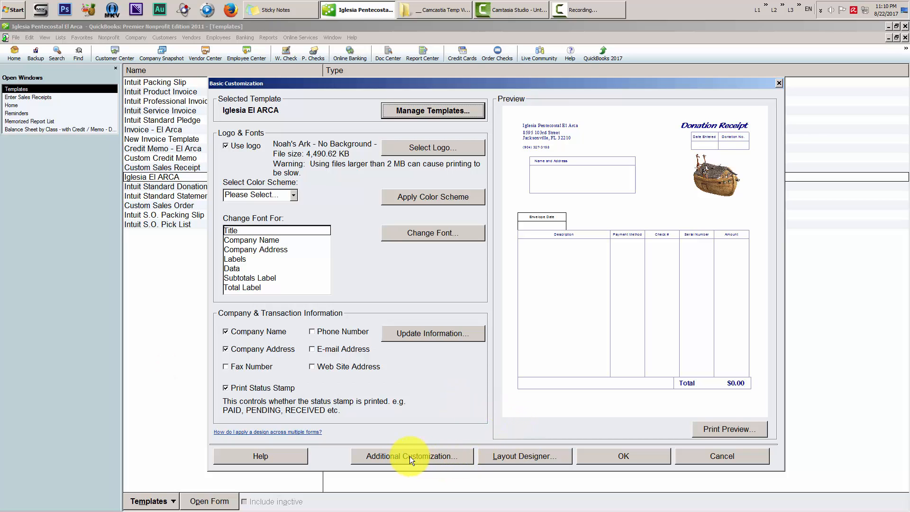
{"action": "left_click", "coordinate": [408, 456]}
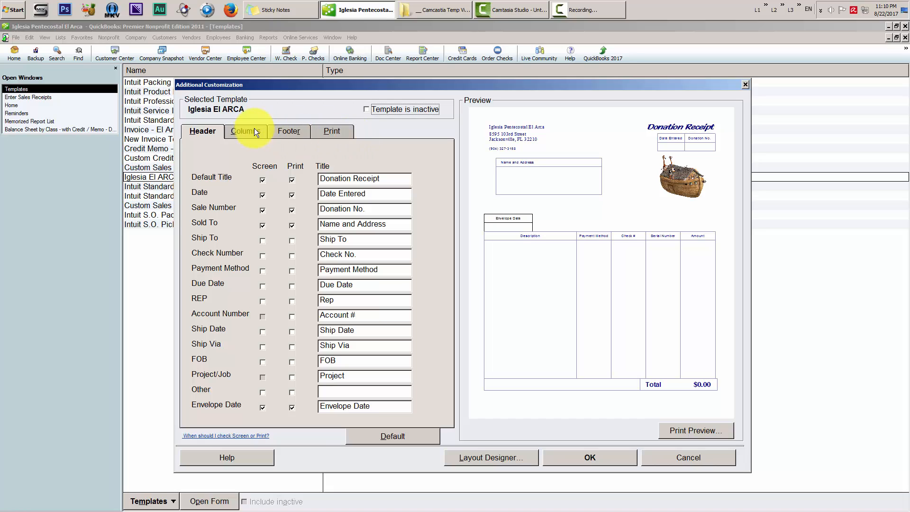
{"action": "left_click", "coordinate": [242, 131]}
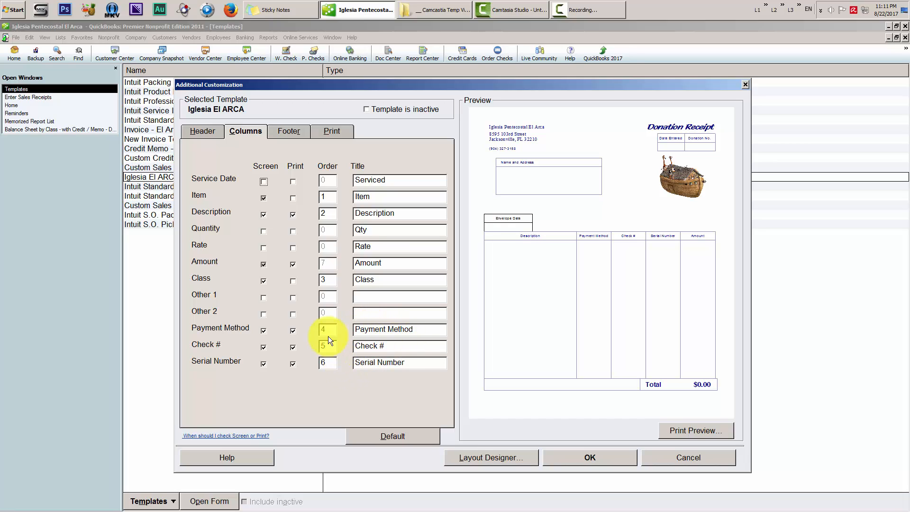
- Try order 4 for the Serial Number column, and set it back to 6
{"action": "left_click", "coordinate": [326, 363]}
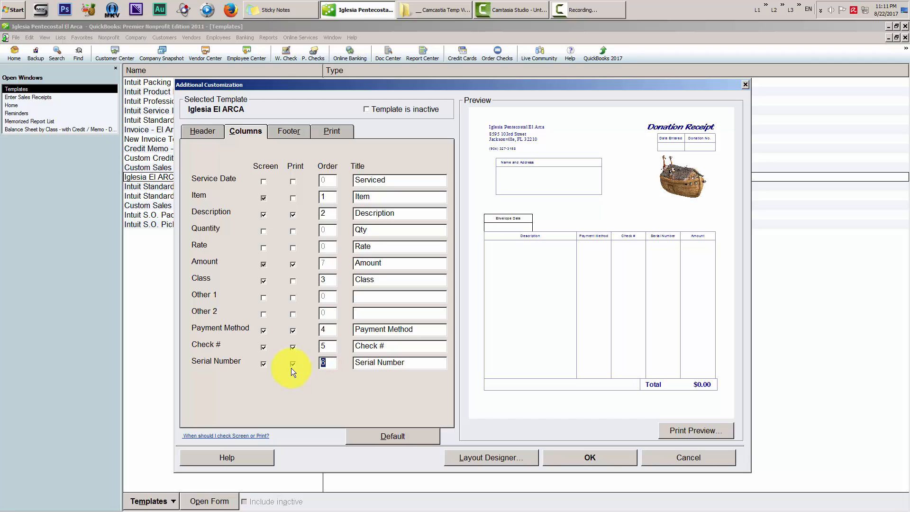
{"action": "type", "text": "4"}
{"action": "left_click", "coordinate": [335, 327]}
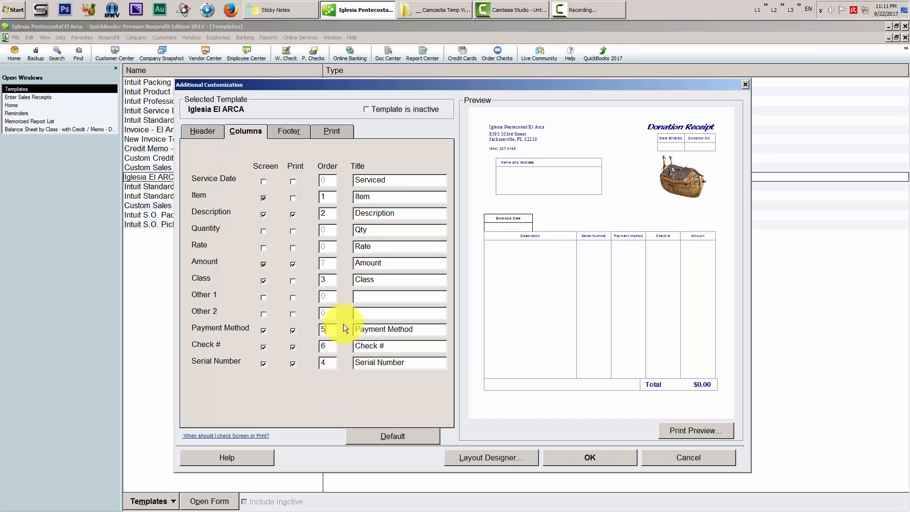
{"action": "left_click", "coordinate": [337, 368]}
{"action": "left_click", "coordinate": [323, 363]}
{"action": "type", "text": "6"}
{"action": "key", "text": "Tab"}
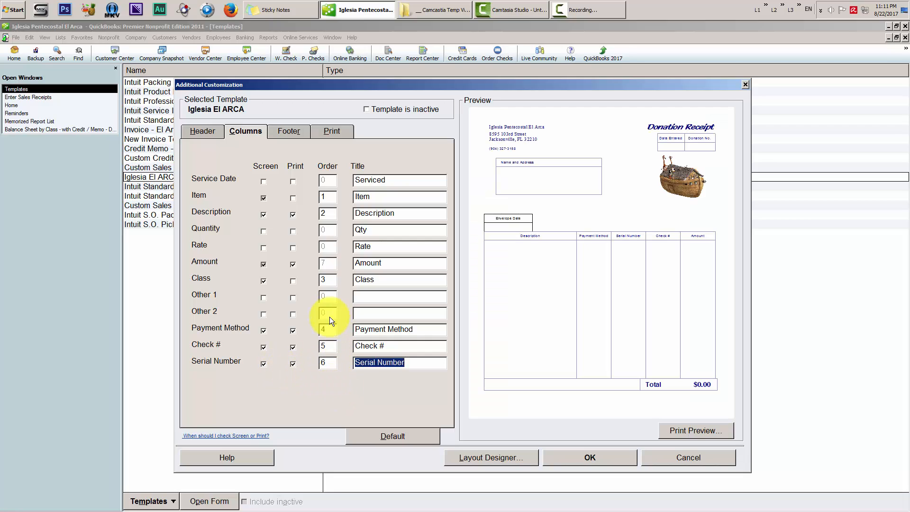
- Set the Serial Number column's order to 4 so it precedes Payment Method
{"action": "left_click", "coordinate": [329, 363]}
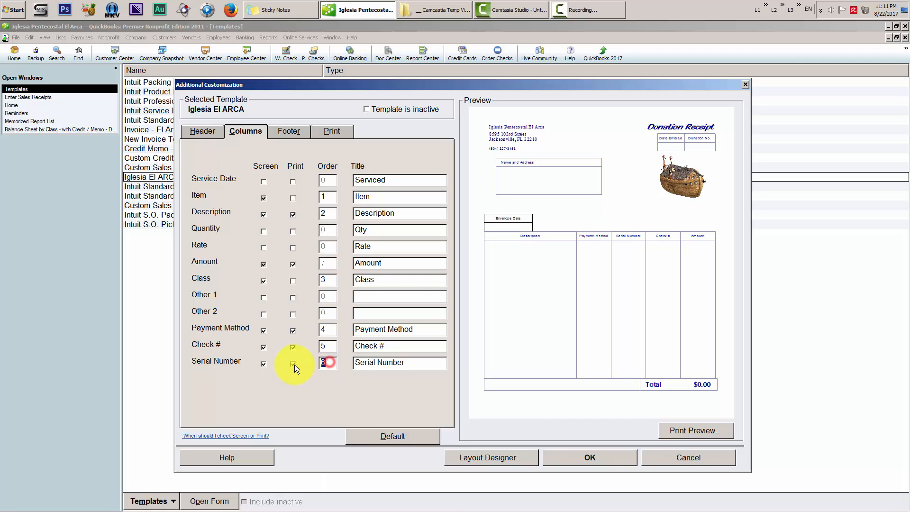
{"action": "type", "text": "4"}
{"action": "key", "text": "Tab"}
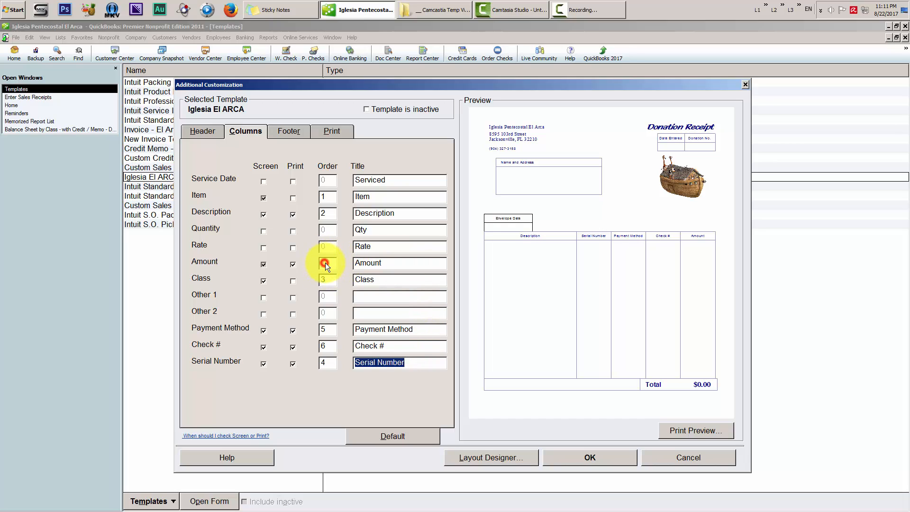
- Save the template with the new column order and return to the donation receipt
{"action": "left_click", "coordinate": [592, 457]}
{"action": "left_click", "coordinate": [603, 458]}
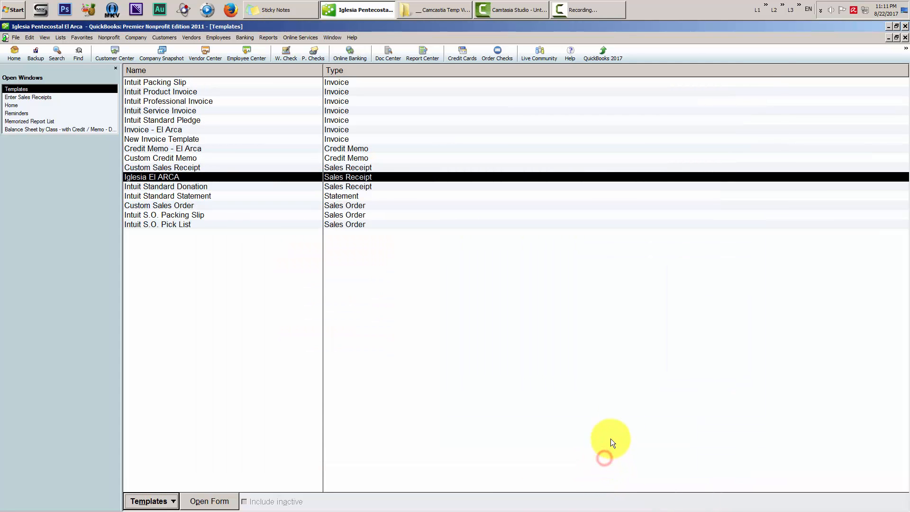
{"action": "left_click", "coordinate": [29, 97]}
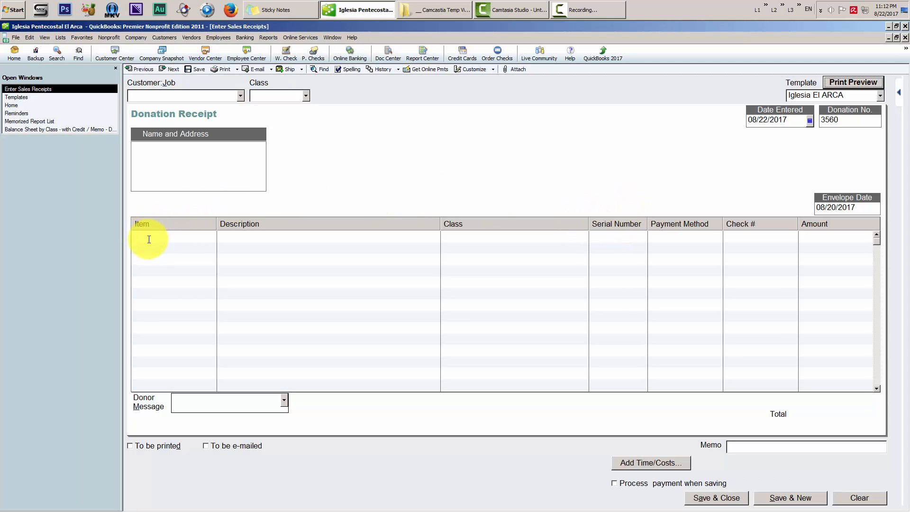
- Open the Iglesia El ARCA template once more and display its column settings for another order change
{"action": "left_click", "coordinate": [61, 38]}
{"action": "left_click", "coordinate": [76, 101]}
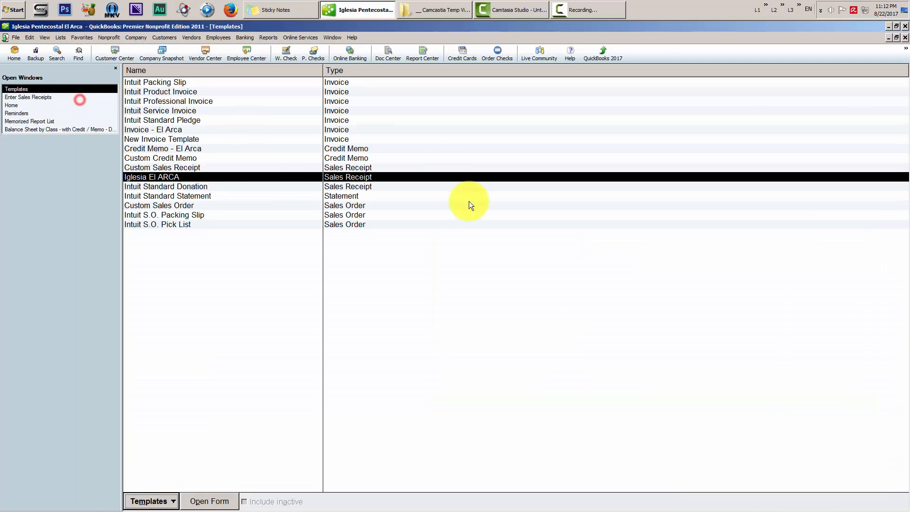
{"action": "left_click", "coordinate": [170, 501]}
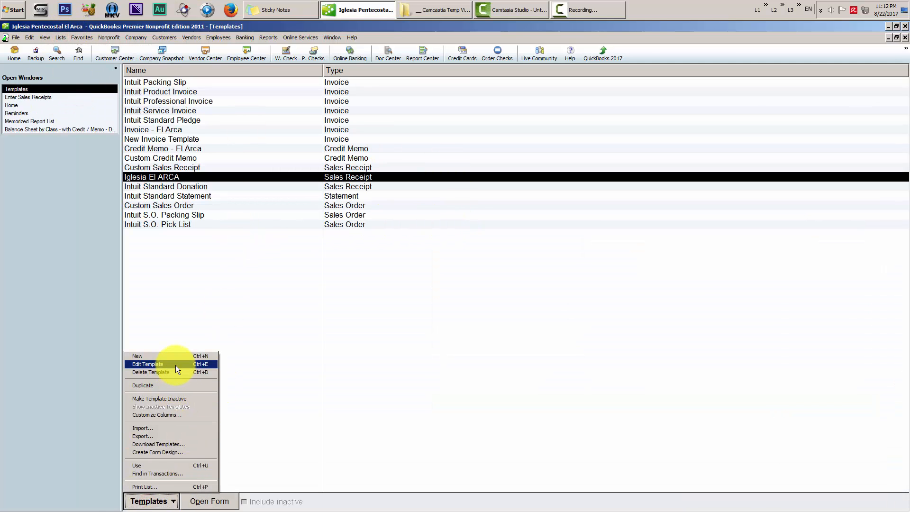
{"action": "left_click", "coordinate": [176, 365]}
{"action": "left_click", "coordinate": [435, 456]}
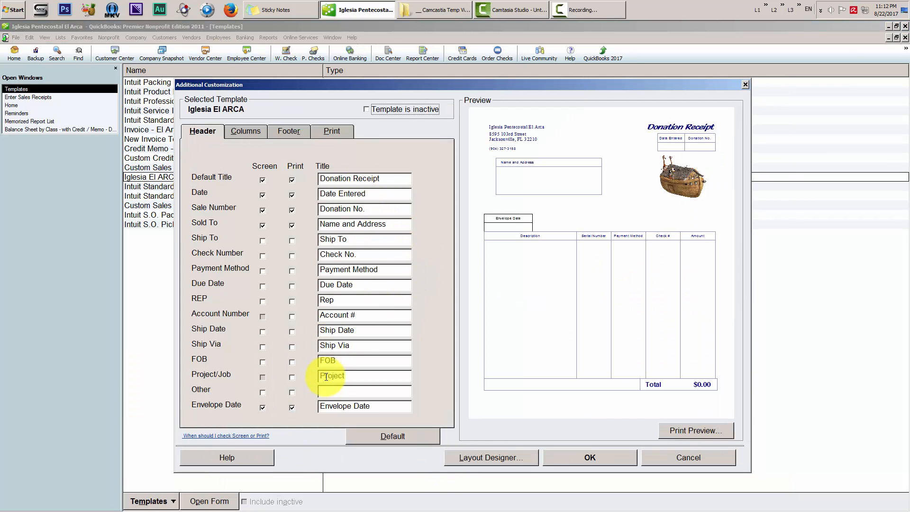
{"action": "left_click", "coordinate": [248, 137]}
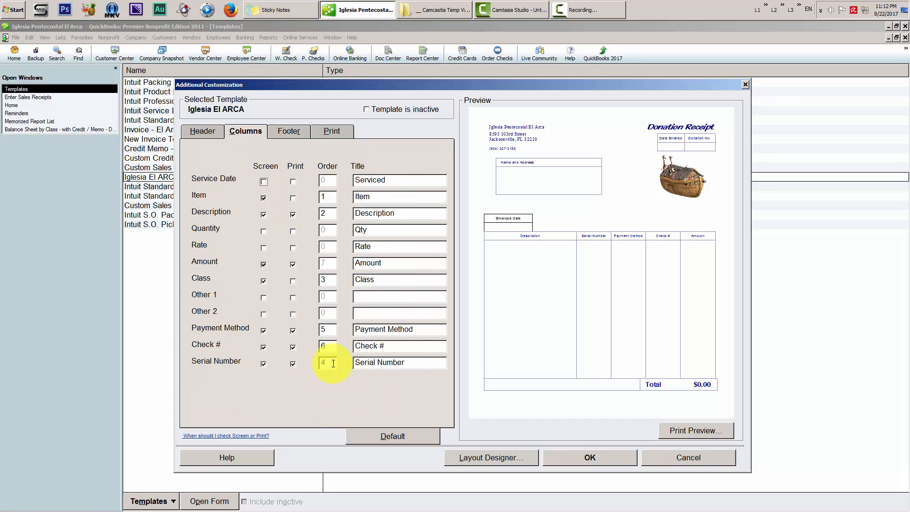
- Set the Serial Number column's order to 1 so it comes before Item
{"action": "left_click", "coordinate": [334, 364]}
{"action": "type", "text": "1"}
{"action": "key", "text": "Tab"}
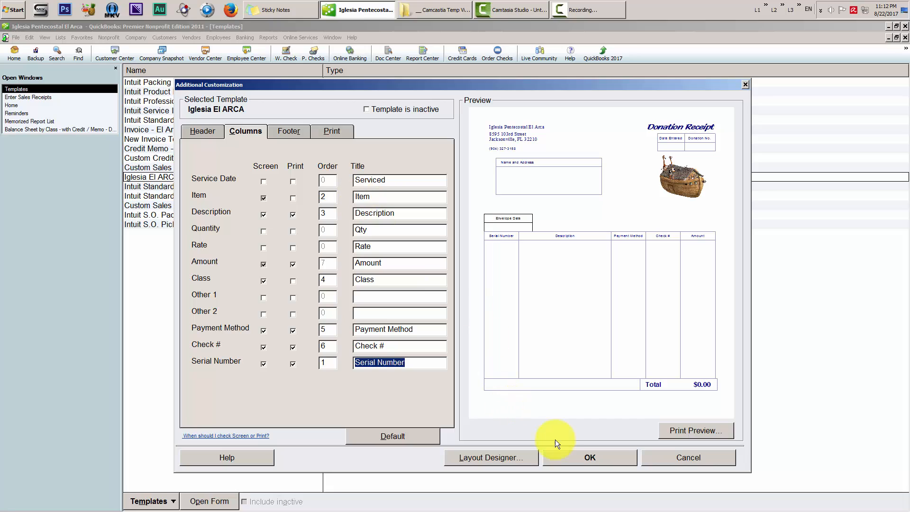
- Save the template with Serial Number as the first column and return to the donation receipt
{"action": "left_click", "coordinate": [597, 457]}
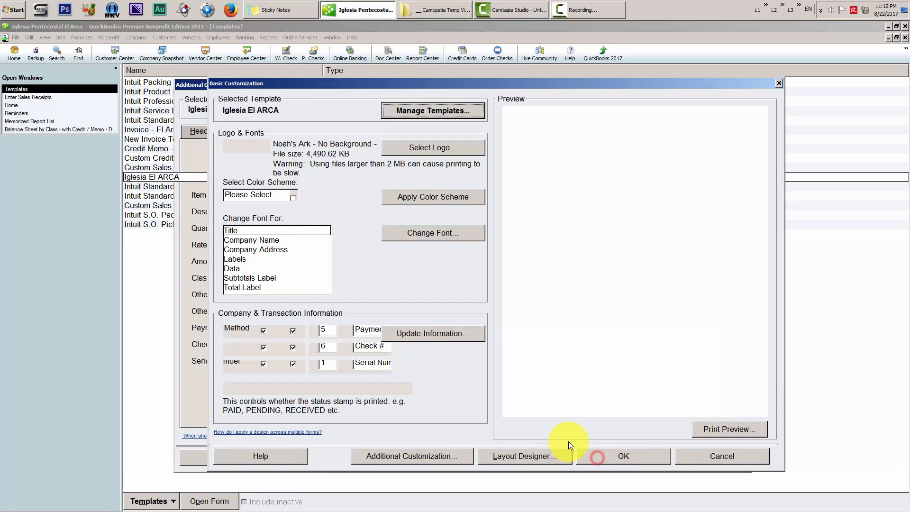
{"action": "left_click", "coordinate": [603, 456]}
{"action": "left_click", "coordinate": [34, 96]}
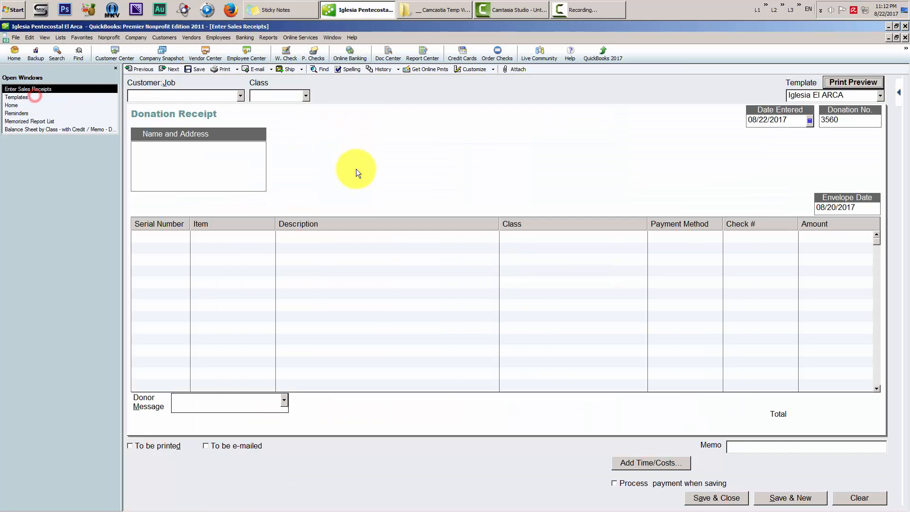
- Try a receipt line with serial number 123456 and the Regular Offerings item, and clear the form
{"action": "left_click", "coordinate": [142, 235]}
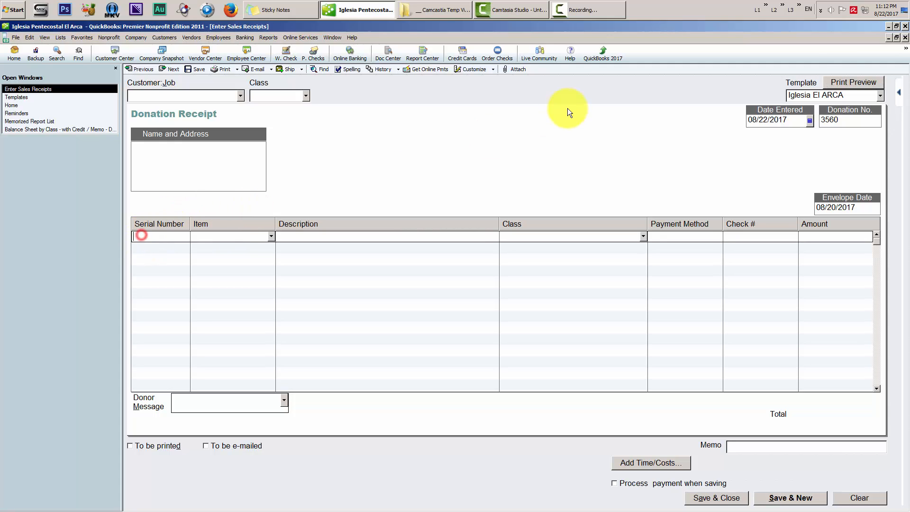
{"action": "type", "text": "123456"}
{"action": "key", "text": "Tab"}
{"action": "type", "text": "R"}
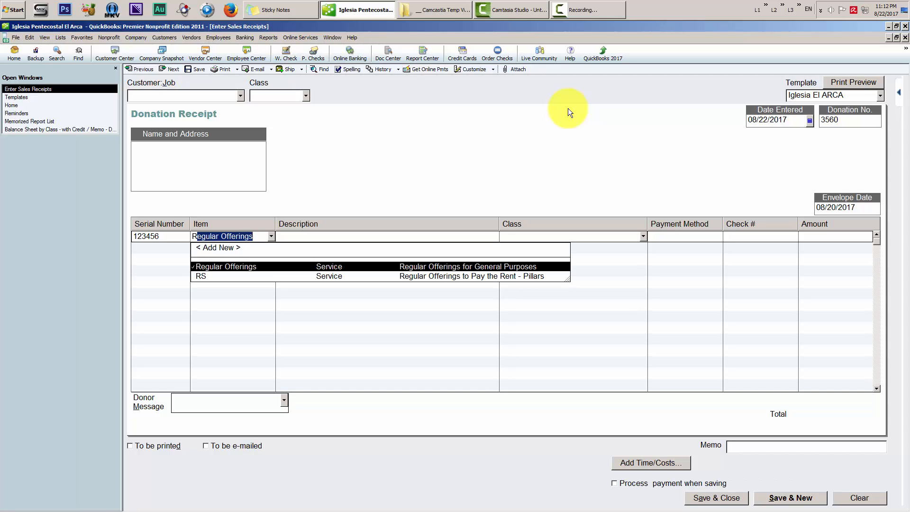
{"action": "key", "text": "Tab"}
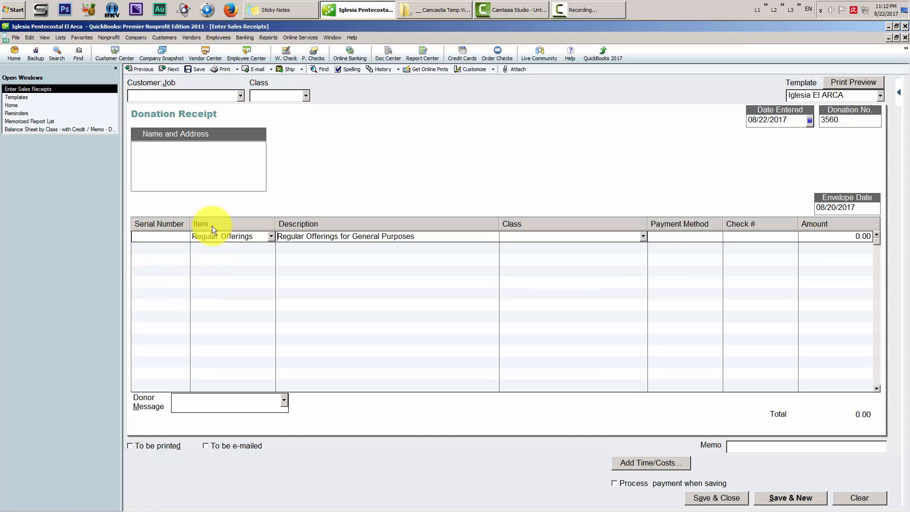
{"action": "left_click", "coordinate": [859, 498]}
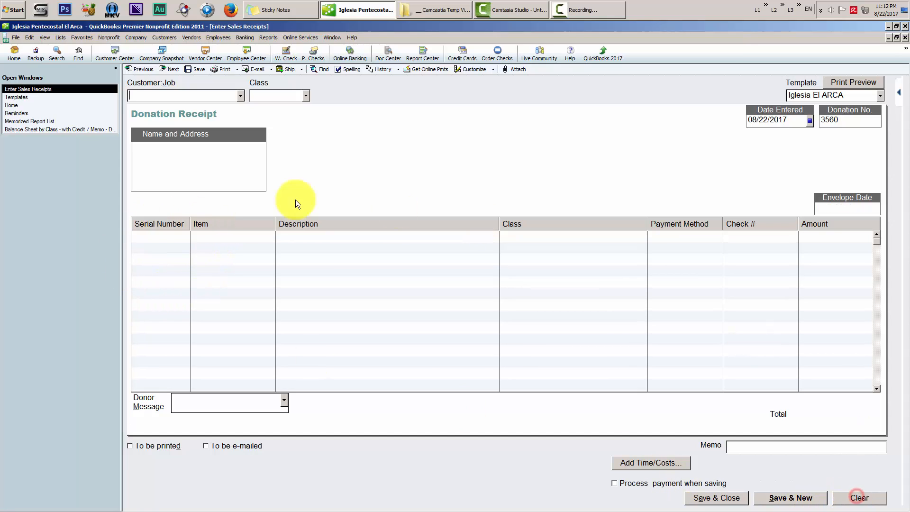
- Try entering serial number 123 ahead of the Tithe item on the first receipt line
{"action": "left_click", "coordinate": [152, 236]}
{"action": "type", "text": "1"}
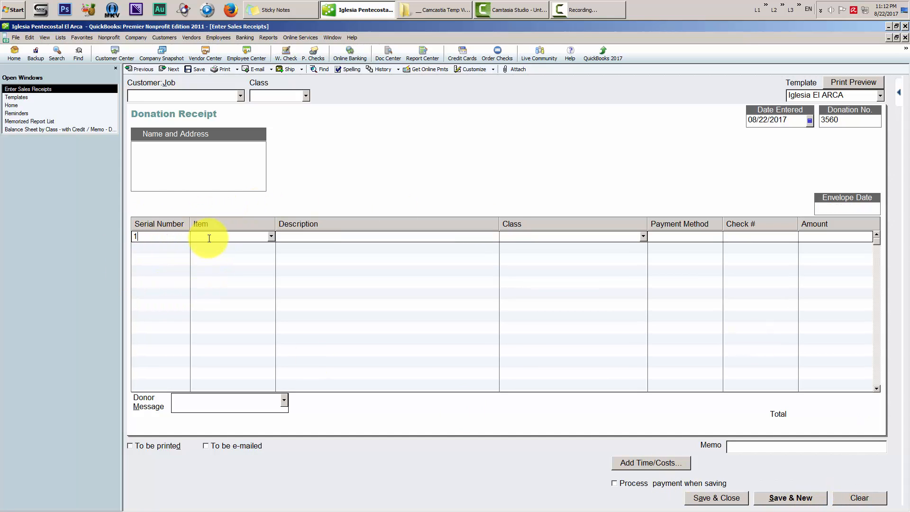
{"action": "type", "text": "23"}
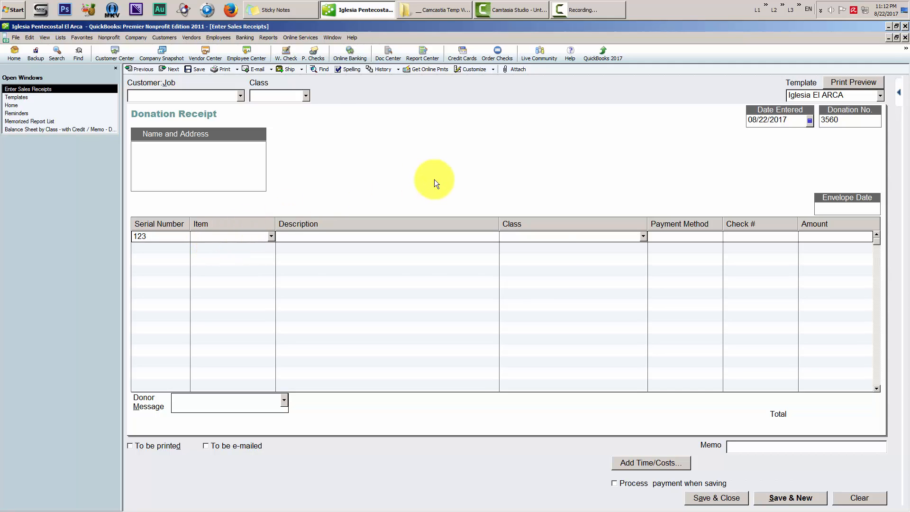
{"action": "type", "text": "Tithe"}
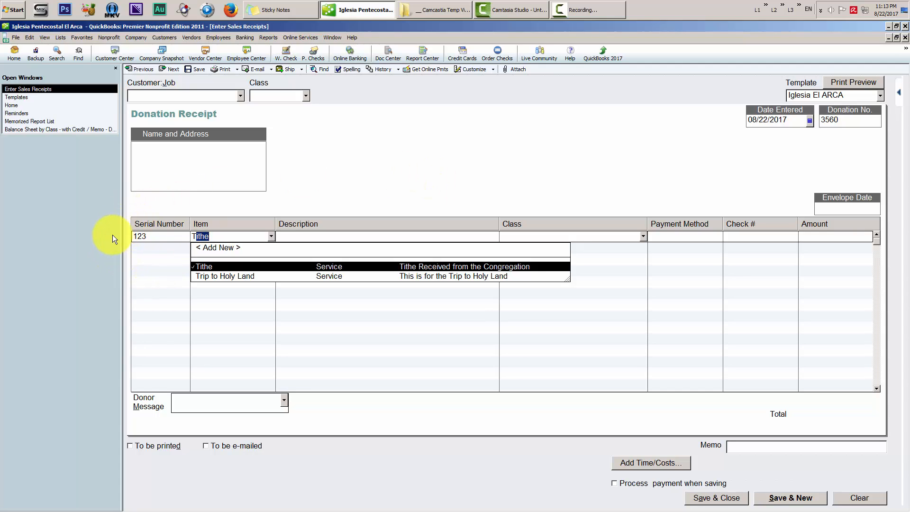
{"action": "key", "text": "Tab"}
{"action": "left_click", "coordinate": [155, 234]}
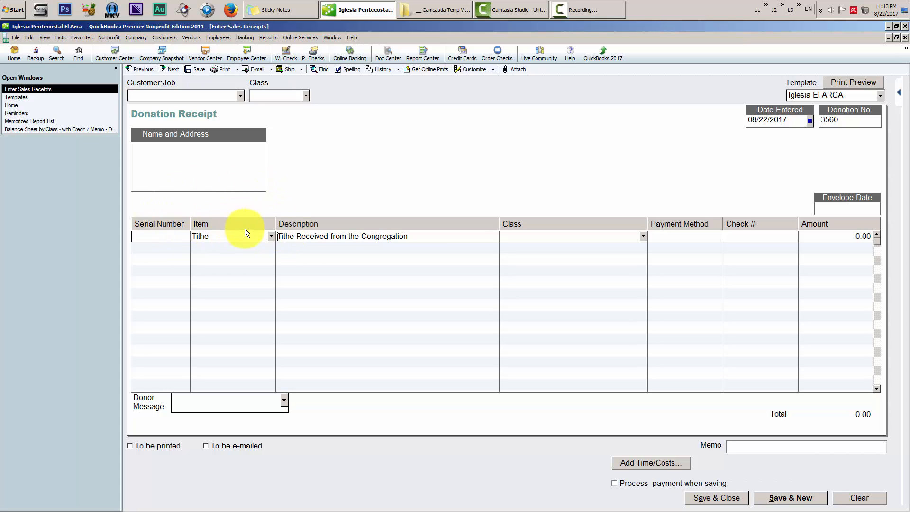
- Reopen the Iglesia El ARCA template for editing and display its column settings
{"action": "left_click", "coordinate": [57, 38]}
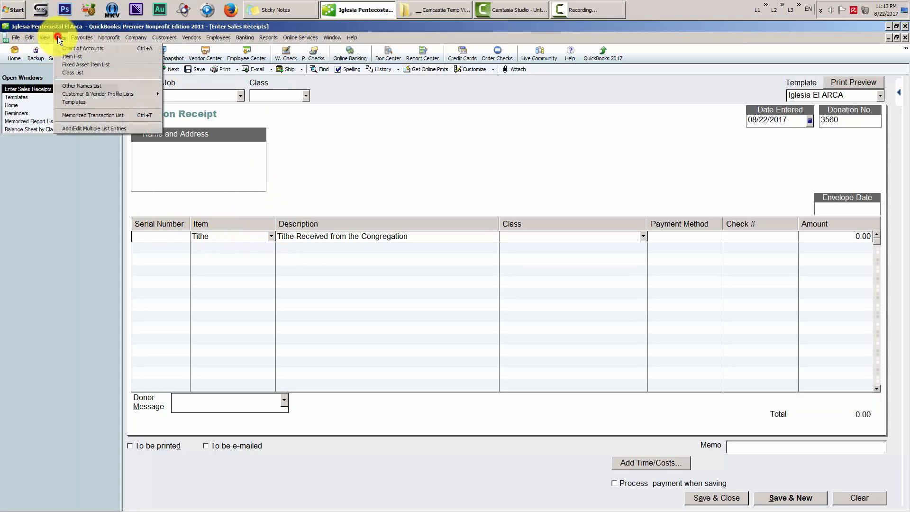
{"action": "left_click", "coordinate": [85, 101]}
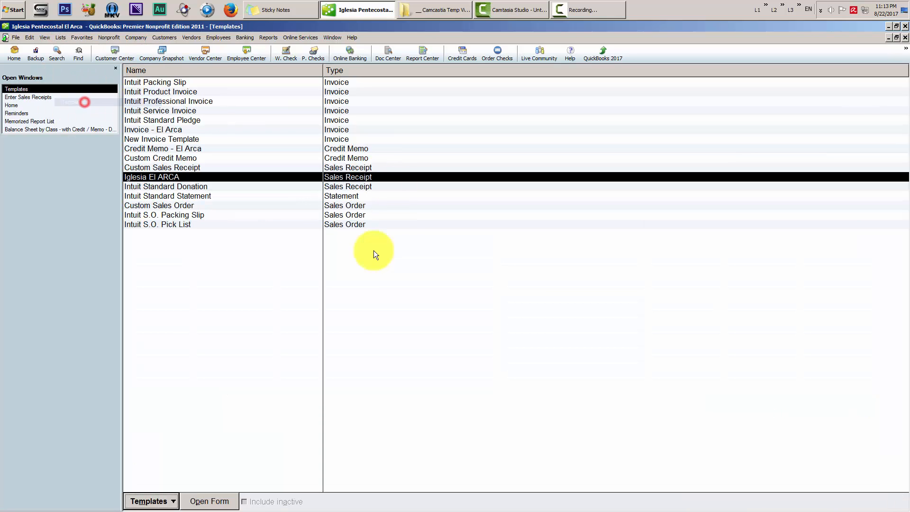
{"action": "left_click", "coordinate": [149, 501]}
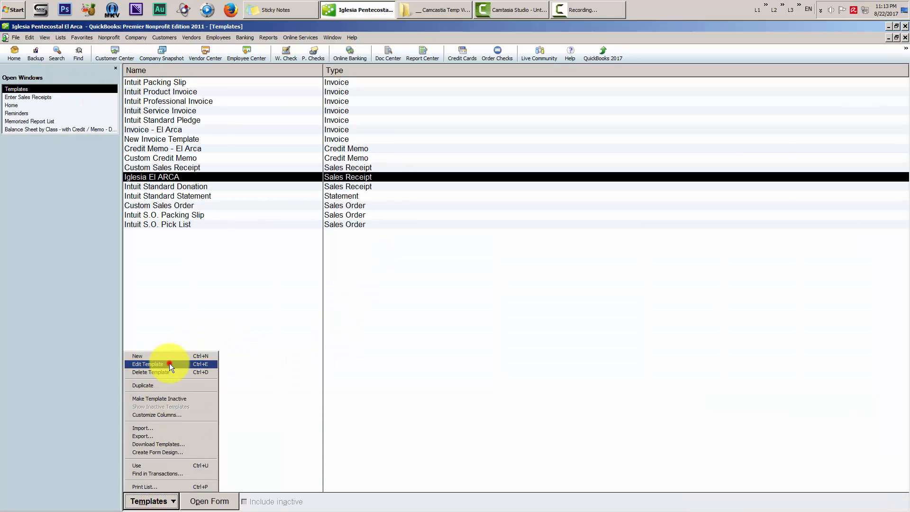
{"action": "left_click", "coordinate": [170, 363]}
{"action": "left_click", "coordinate": [437, 457]}
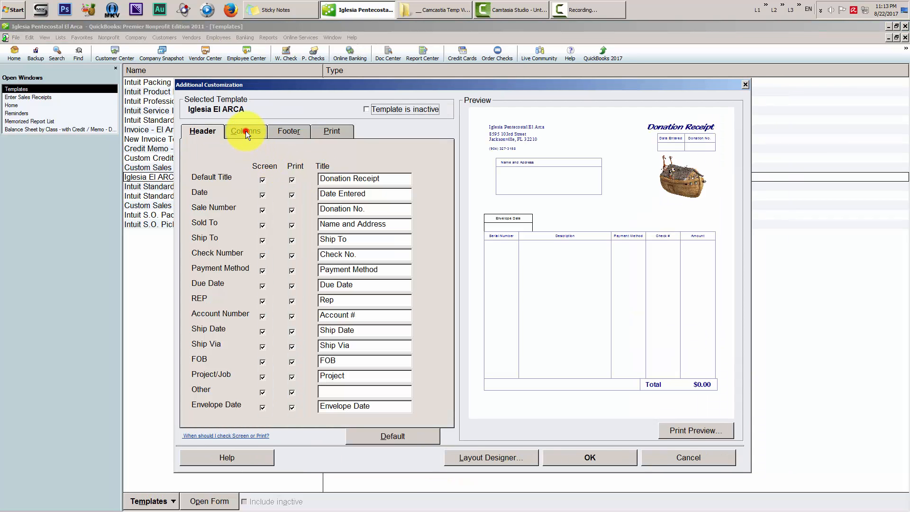
{"action": "left_click", "coordinate": [246, 131]}
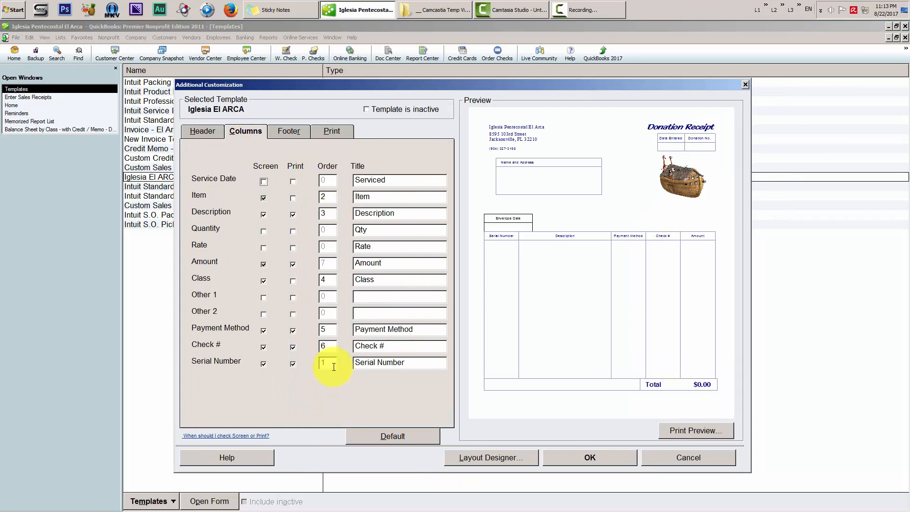
- Set the Serial Number column's order to 2 so it follows Item, and save the template before returning to the donation receipt
{"action": "left_click_drag", "start_coordinate": [331, 364], "coordinate": [246, 364]}
{"action": "type", "text": "2"}
{"action": "key", "text": "Tab"}
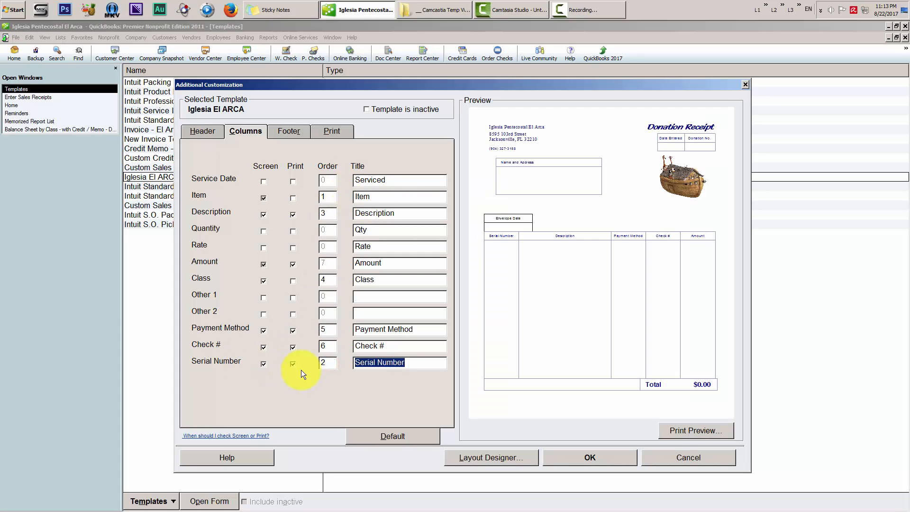
{"action": "left_click", "coordinate": [577, 454]}
{"action": "left_click", "coordinate": [607, 454]}
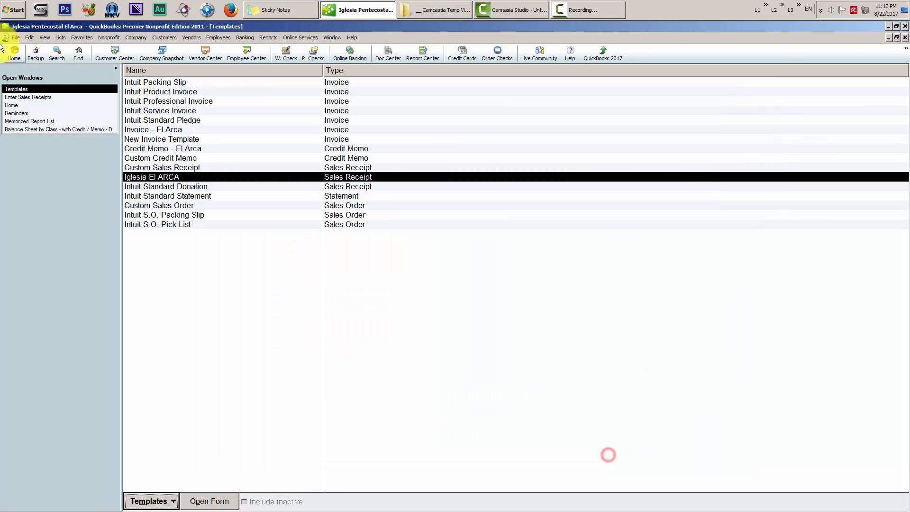
{"action": "left_click", "coordinate": [33, 97]}
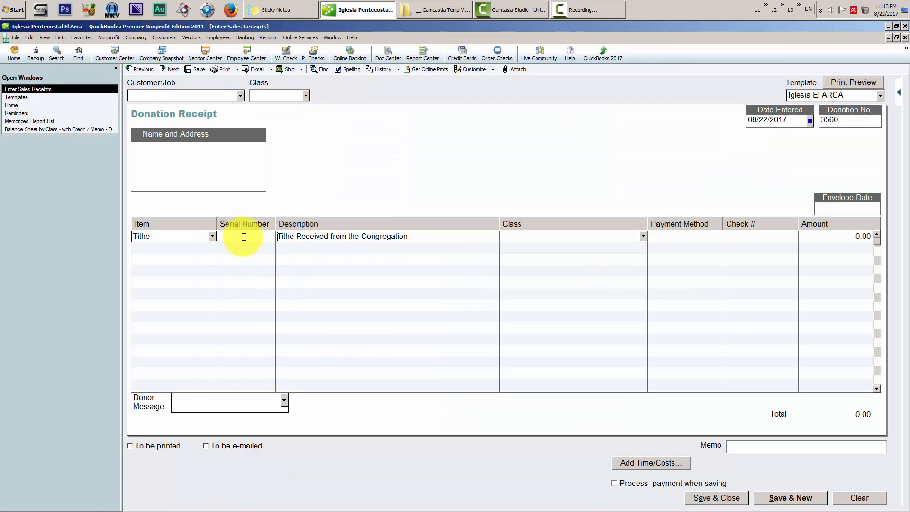
- Clear the receipt and fill its first line with item Regular Offerings, serial number 1234 and class Tithe
{"action": "left_click", "coordinate": [865, 498]}
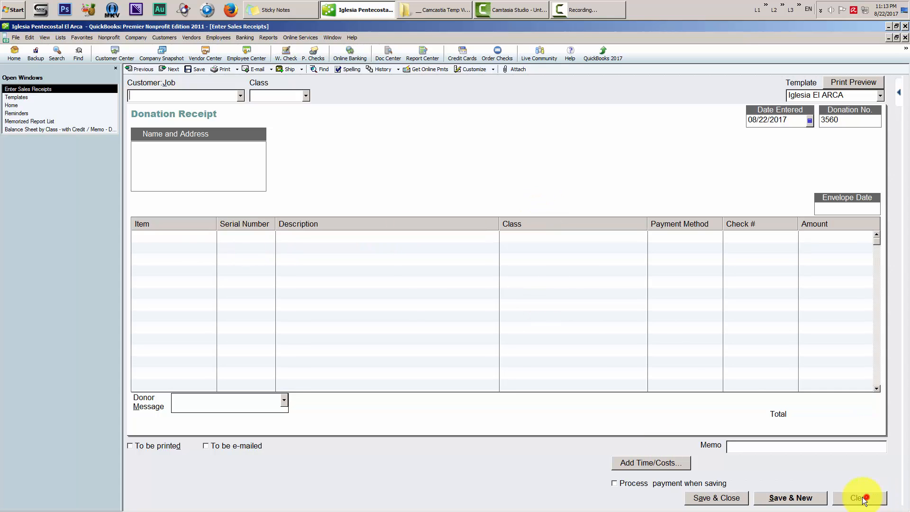
{"action": "left_click", "coordinate": [144, 238]}
{"action": "type", "text": "Regular Offerings"}
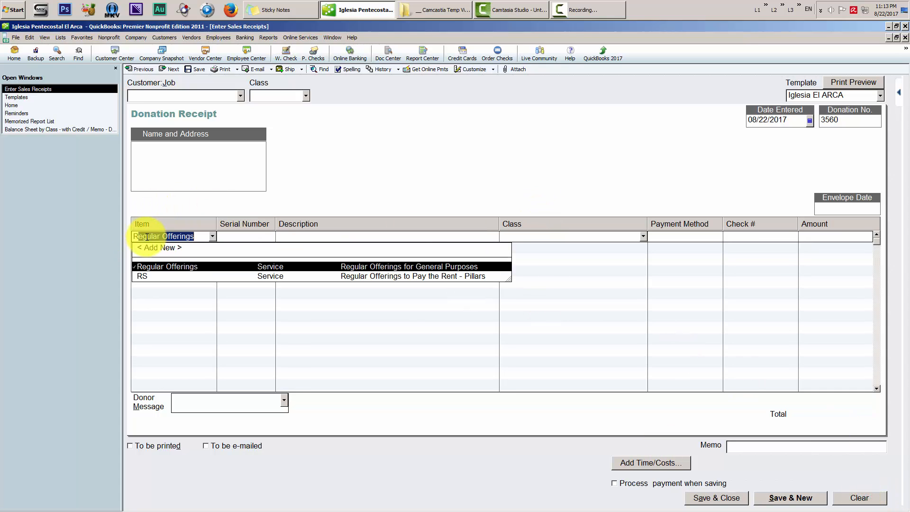
{"action": "key", "text": "Tab"}
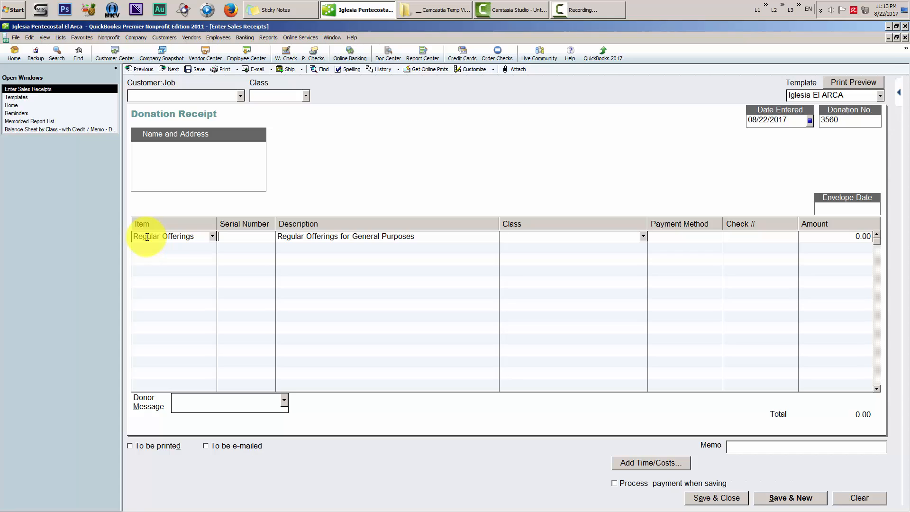
{"action": "type", "text": "1234"}
{"action": "key", "text": "Tab"}
{"action": "key", "text": "Tab"}
{"action": "type", "text": "Ti"}
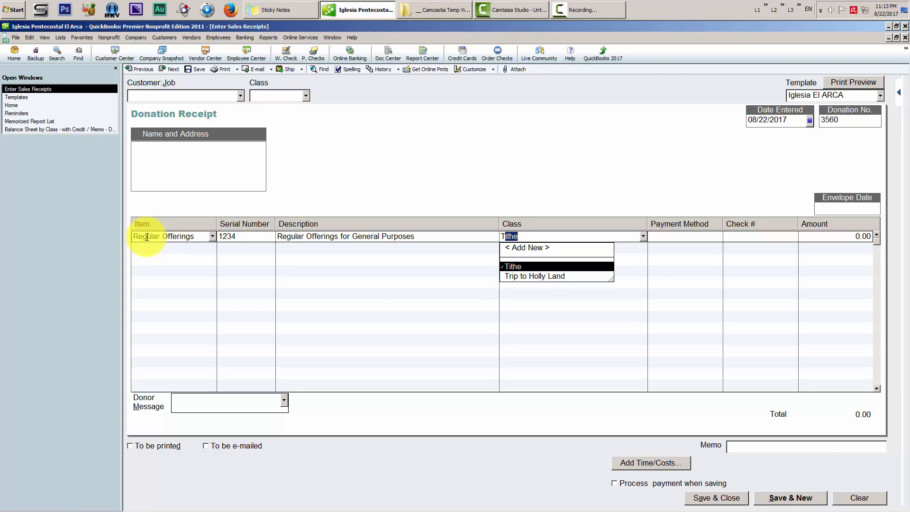
{"action": "key", "text": "Tab"}
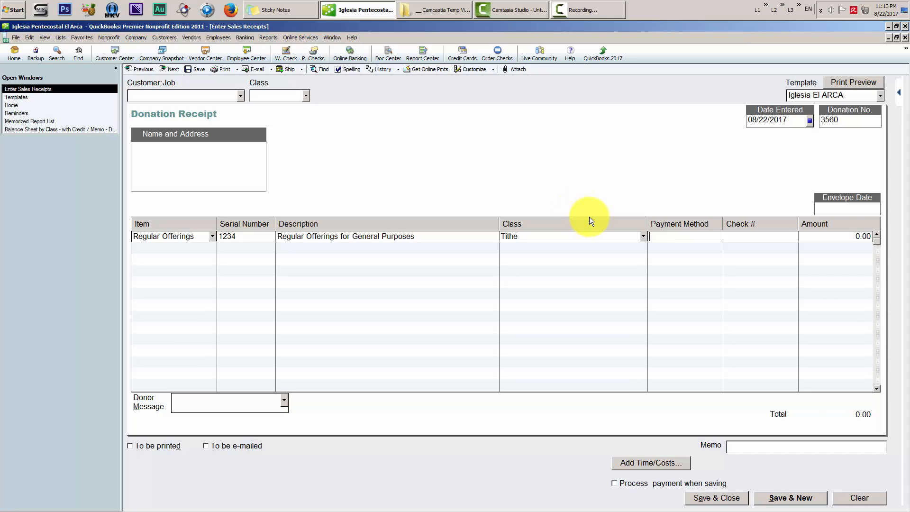
- Complete the Regular Offerings line with payment method Cash and an amount of 10
{"action": "type", "text": "Cash"}
{"action": "key", "text": "Tab"}
{"action": "type", "text": "10"}
{"action": "key", "text": "Tab"}
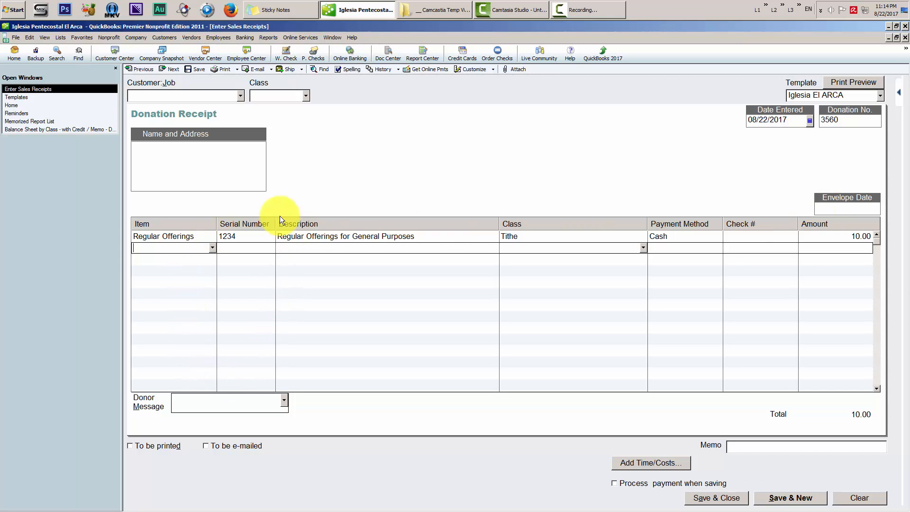
- Set the Envelope Date on the previous donation receipt to 08/20/2017 and record the change
{"action": "left_click", "coordinate": [826, 209]}
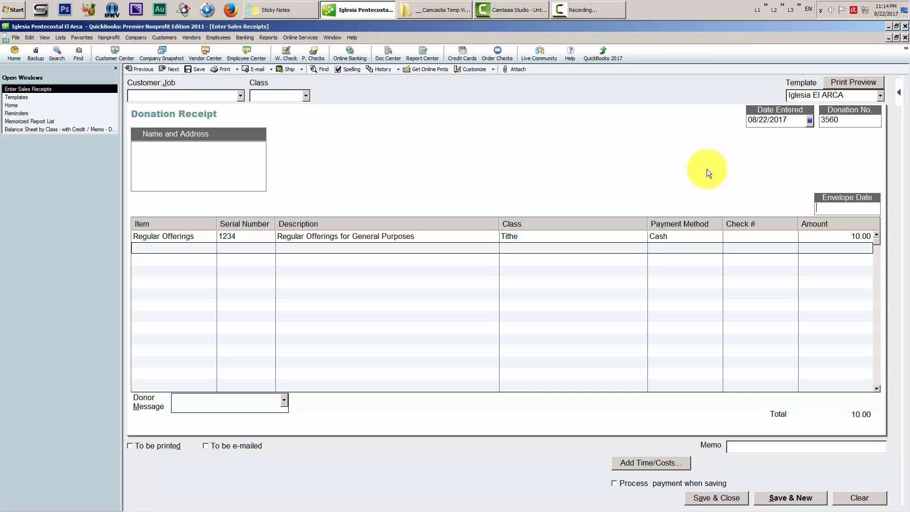
{"action": "left_click", "coordinate": [141, 70]}
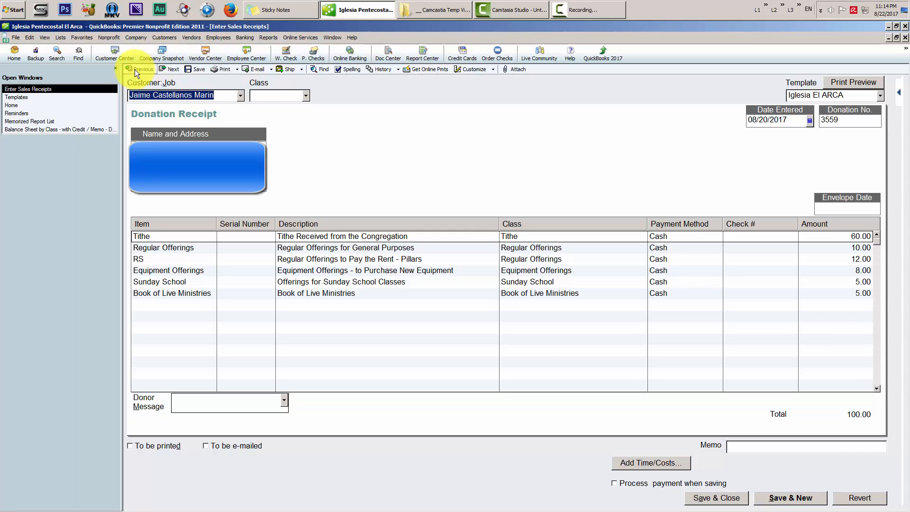
{"action": "left_click", "coordinate": [825, 209]}
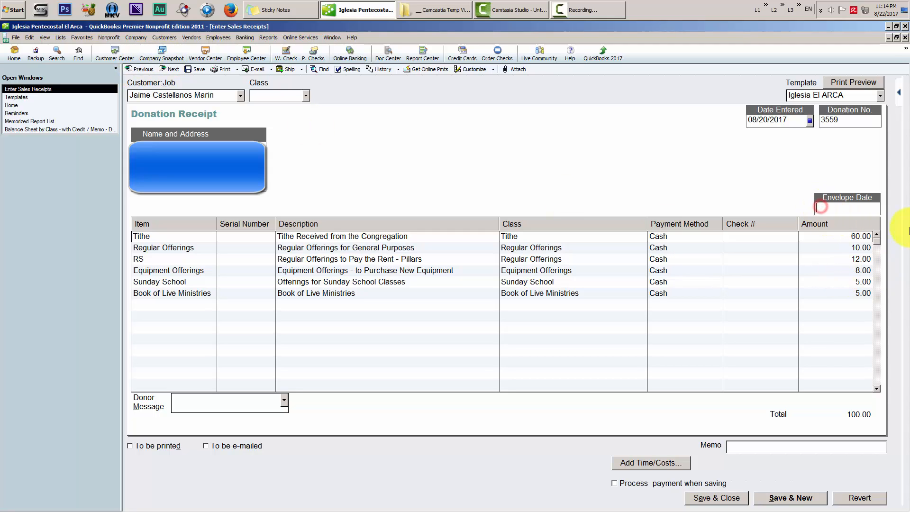
{"action": "type", "text": "08/20/2017"}
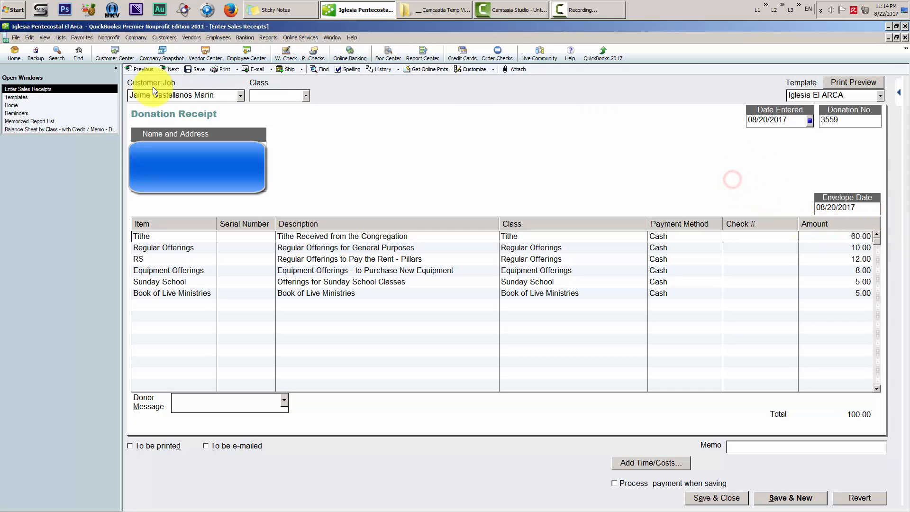
{"action": "left_click", "coordinate": [135, 67]}
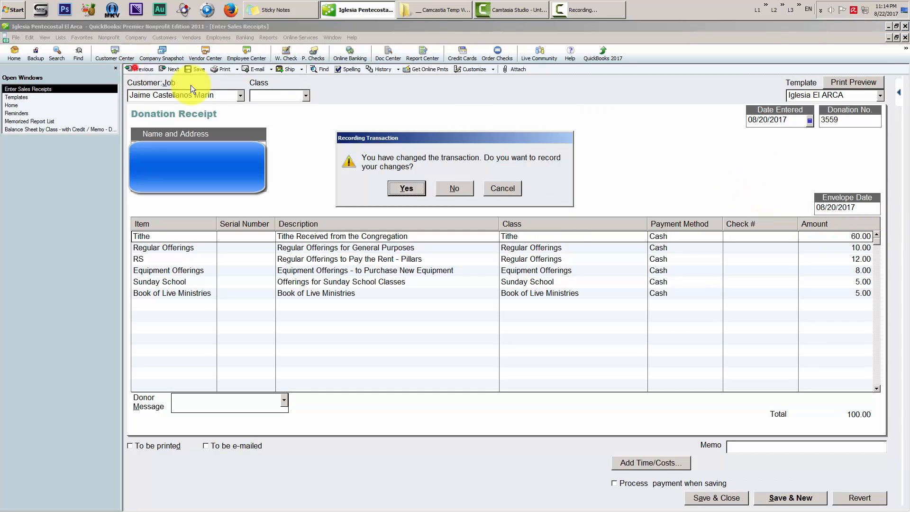
{"action": "left_click", "coordinate": [424, 192]}
{"action": "left_click", "coordinate": [402, 222]}
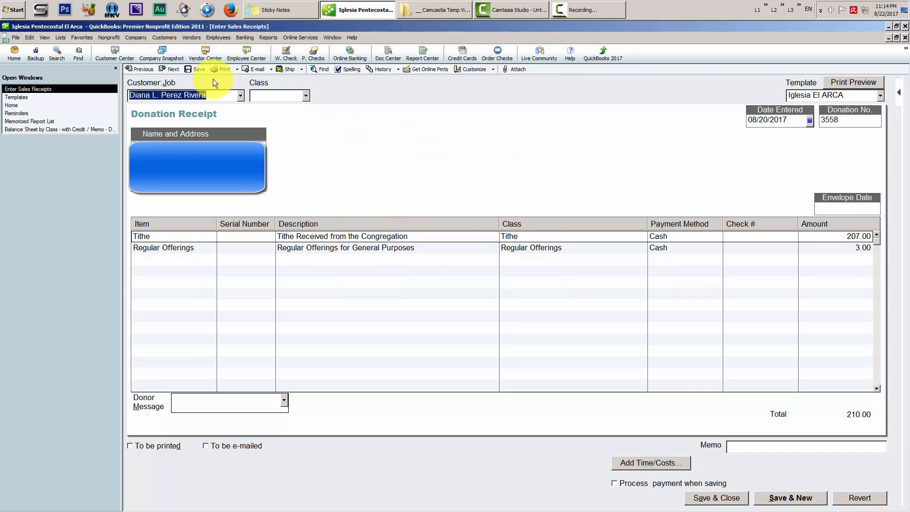
- Revisit the receipt just edited, and browse back through the earlier donation receipts to examine their Envelope Date fields
{"action": "left_click", "coordinate": [175, 69]}
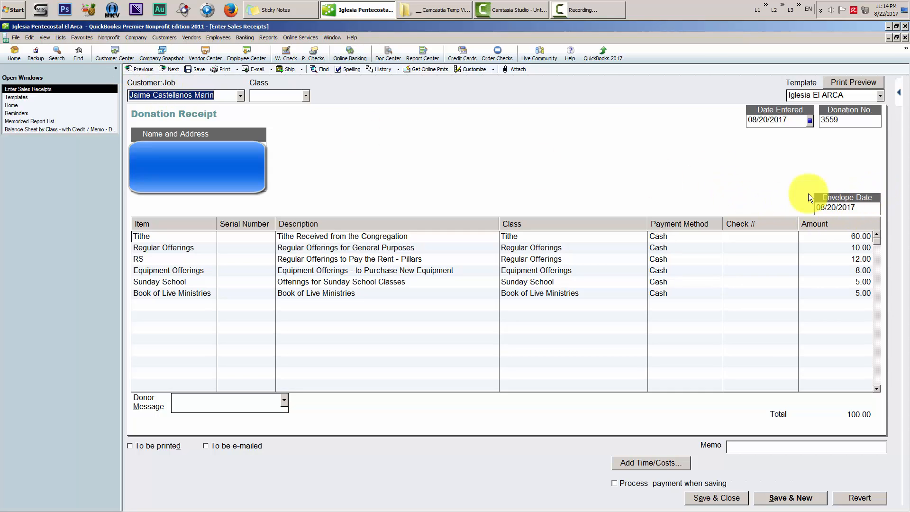
{"action": "left_click", "coordinate": [141, 68]}
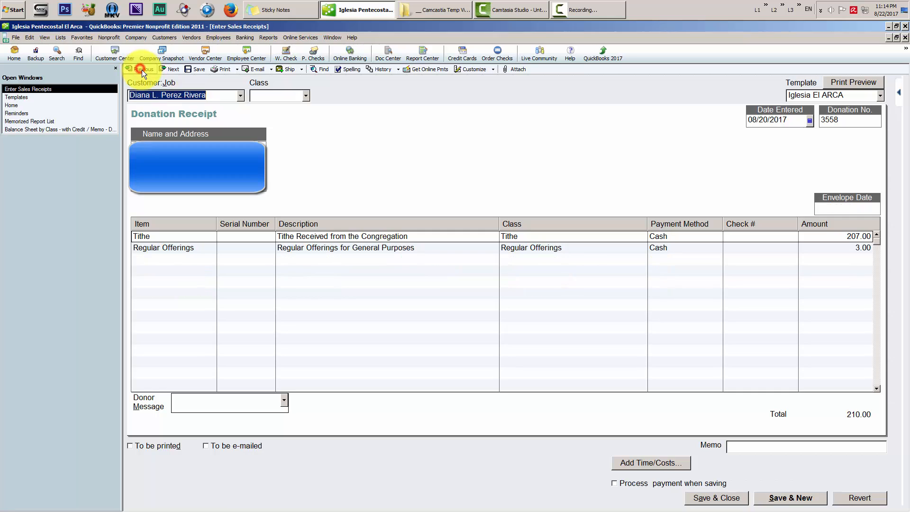
{"action": "left_click", "coordinate": [141, 69]}
{"action": "left_click", "coordinate": [142, 70]}
{"action": "left_click", "coordinate": [143, 70]}
{"action": "left_click", "coordinate": [143, 70]}
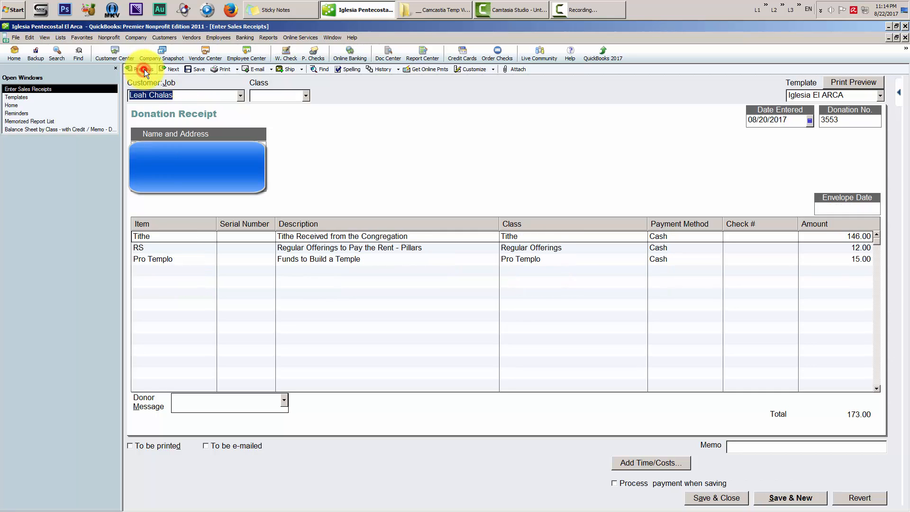
{"action": "left_click", "coordinate": [144, 69]}
{"action": "left_click", "coordinate": [144, 69]}
{"action": "left_click", "coordinate": [144, 69]}
{"action": "left_click", "coordinate": [144, 69]}
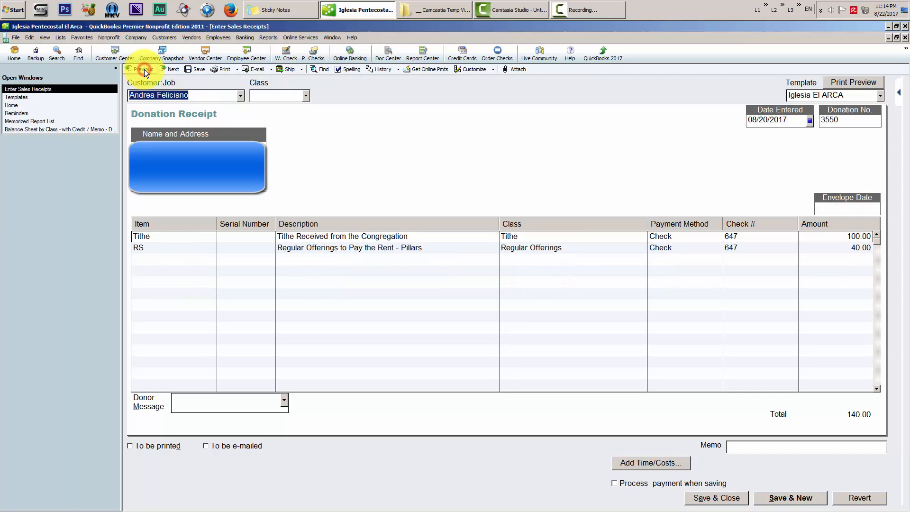
{"action": "left_click", "coordinate": [144, 69]}
{"action": "left_click", "coordinate": [144, 69]}
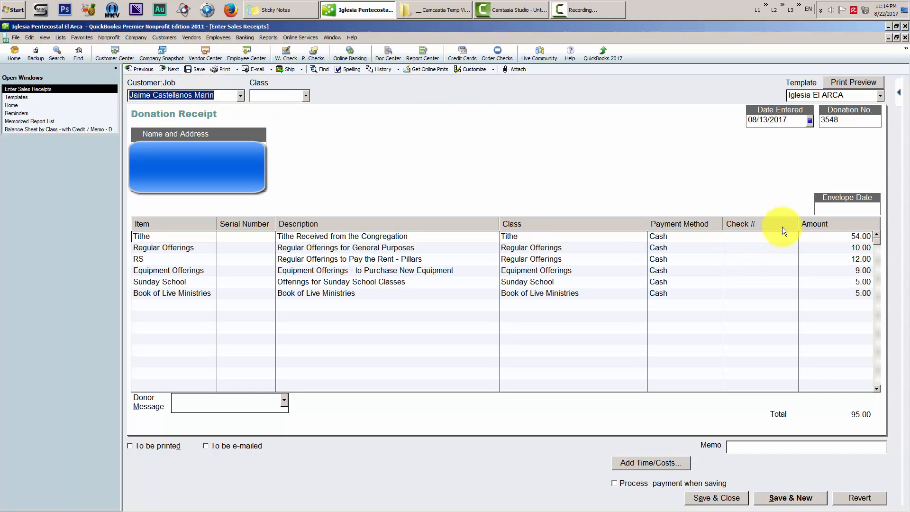
- Set the Envelope Date on the 08/13/2017 donation receipt to 01/01/2016, and save it with the new date kept for the customer
{"action": "left_click", "coordinate": [821, 208]}
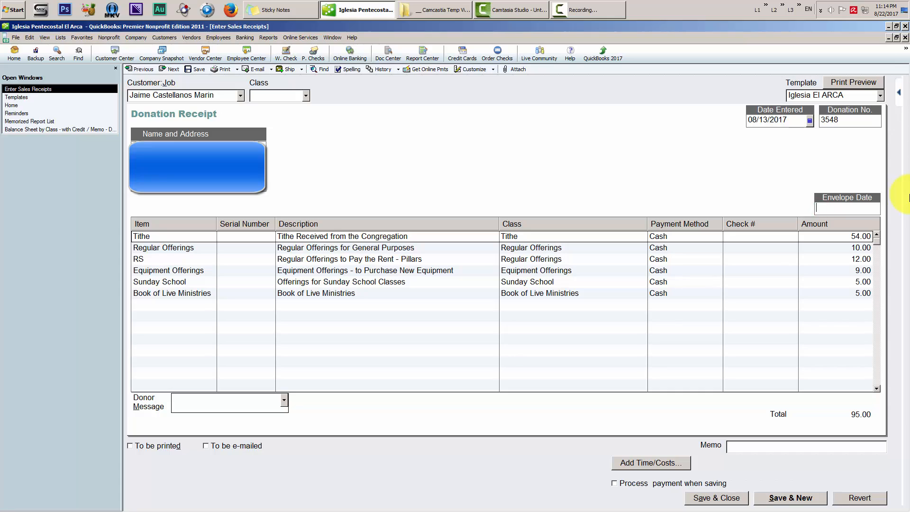
{"action": "type", "text": "01/01/2016"}
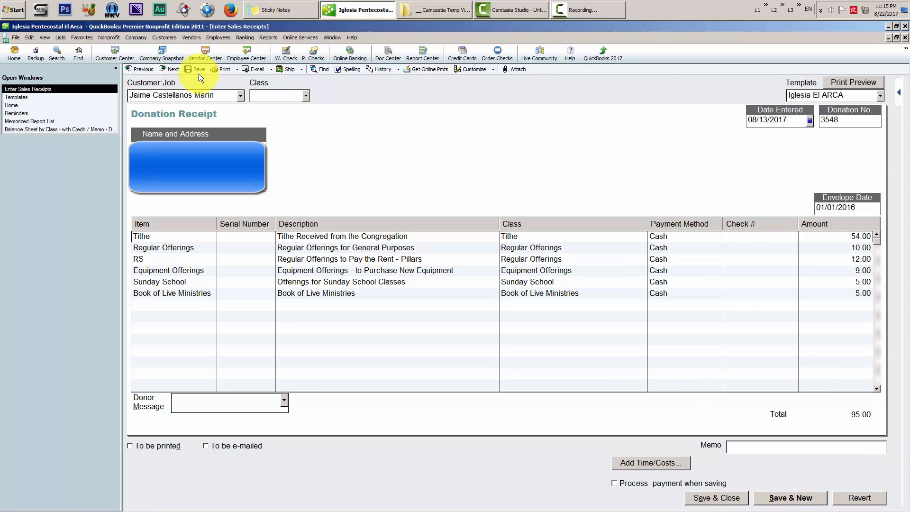
{"action": "left_click", "coordinate": [173, 69]}
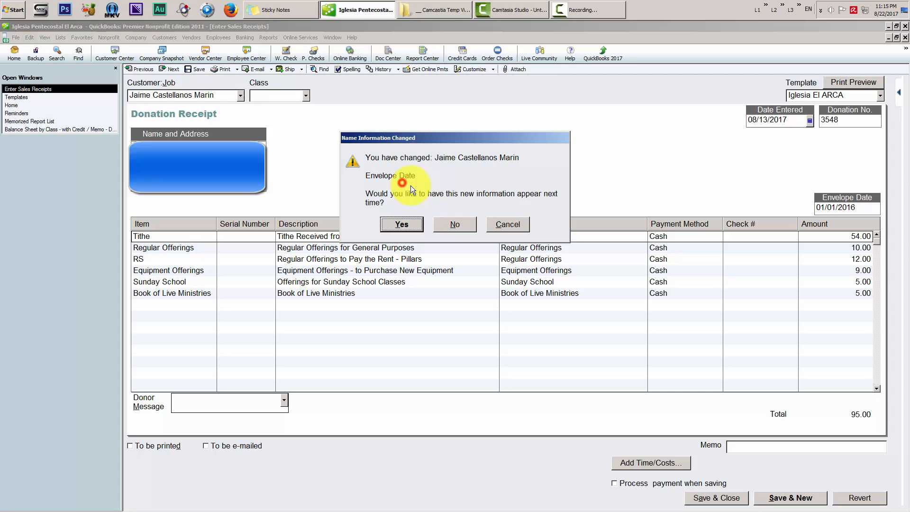
{"action": "left_click", "coordinate": [402, 226]}
- Revisit the receipt just edited, and browse forward to the same customer's 08/20/2017 receipt to compare its Envelope Date
{"action": "left_click", "coordinate": [136, 70]}
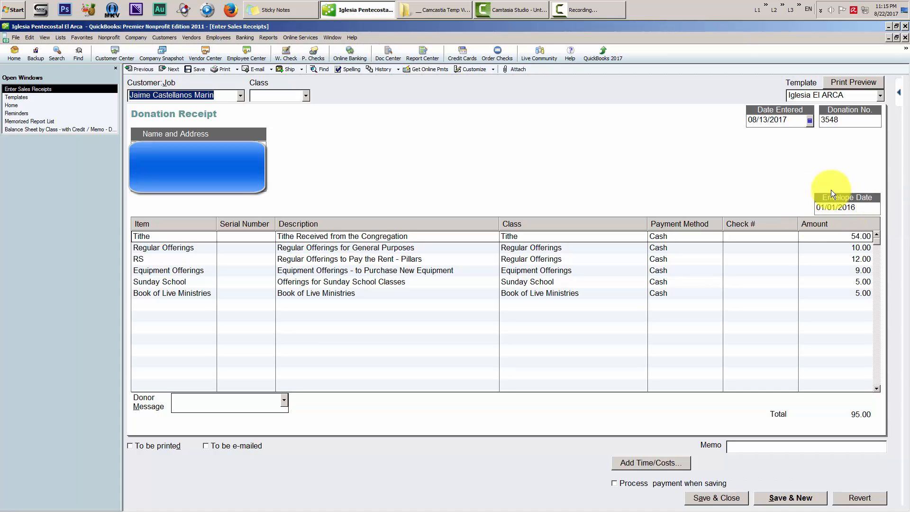
{"action": "left_click", "coordinate": [170, 69]}
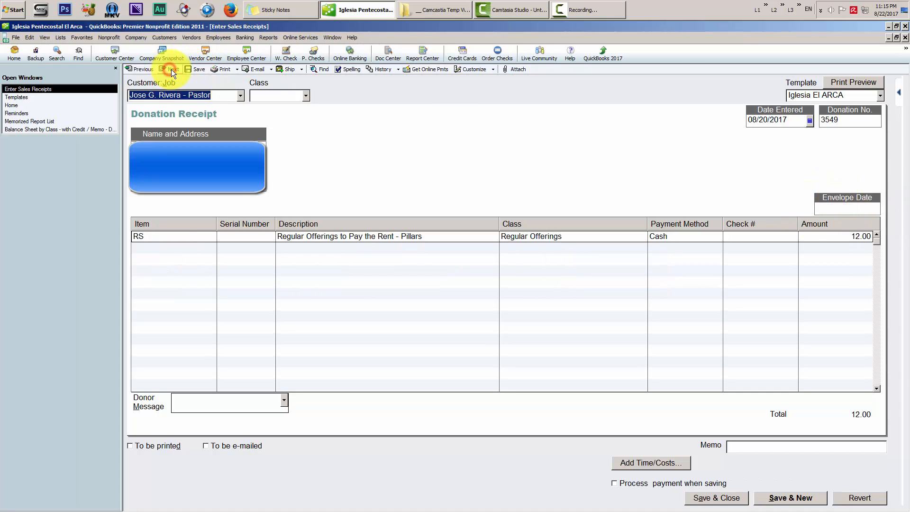
{"action": "left_click", "coordinate": [172, 70]}
{"action": "left_click", "coordinate": [171, 70]}
{"action": "left_click", "coordinate": [172, 69]}
{"action": "left_click", "coordinate": [172, 69]}
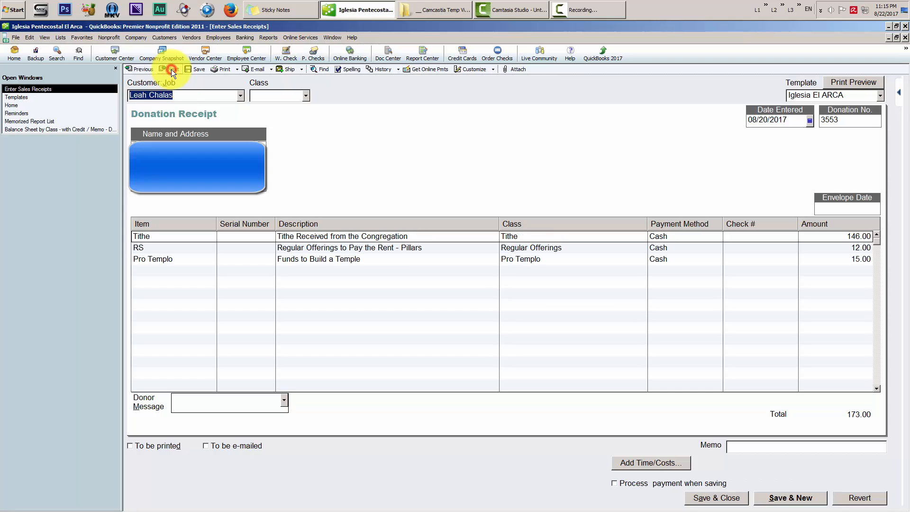
{"action": "left_click", "coordinate": [172, 69]}
{"action": "left_click", "coordinate": [172, 69]}
{"action": "left_click", "coordinate": [171, 69]}
{"action": "left_click", "coordinate": [171, 69]}
{"action": "left_click", "coordinate": [172, 69]}
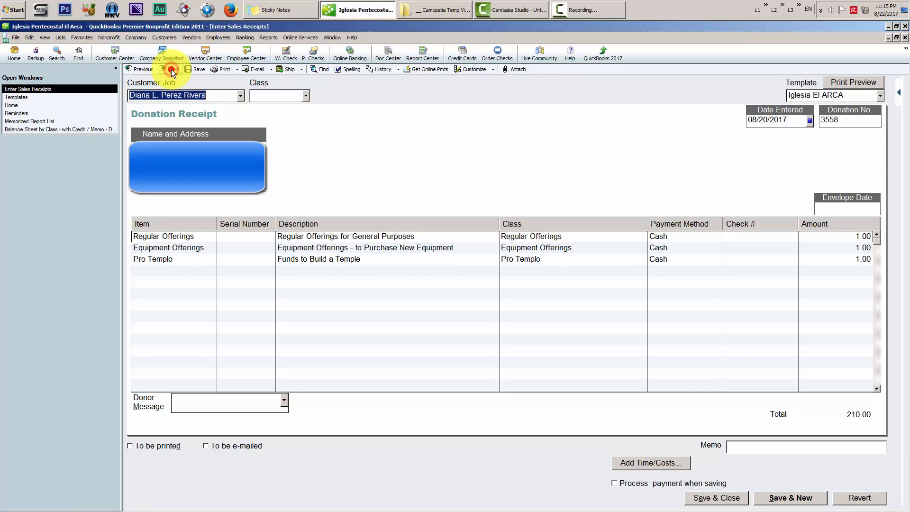
{"action": "left_click", "coordinate": [172, 69]}
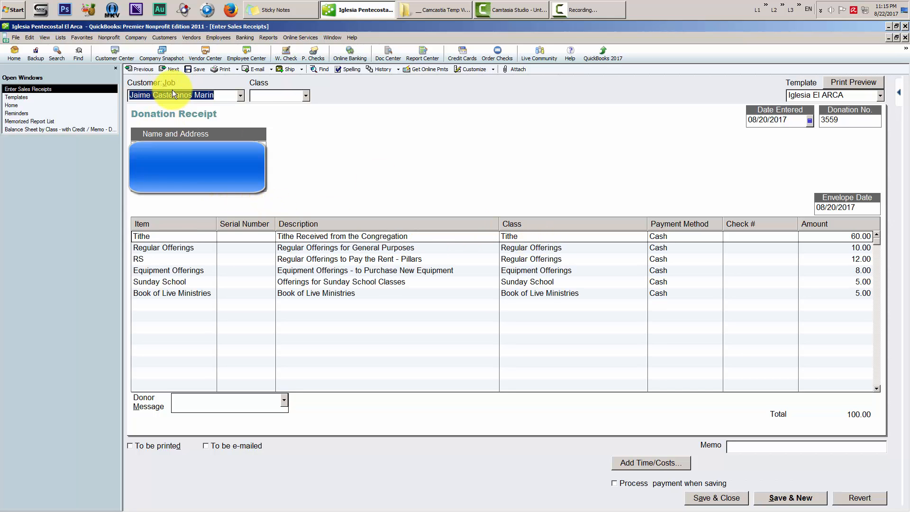
- Select the Envelope Date on the 08/20/2017 receipt, and open the Tithe line's Serial Number for editing
{"action": "left_click", "coordinate": [871, 209]}
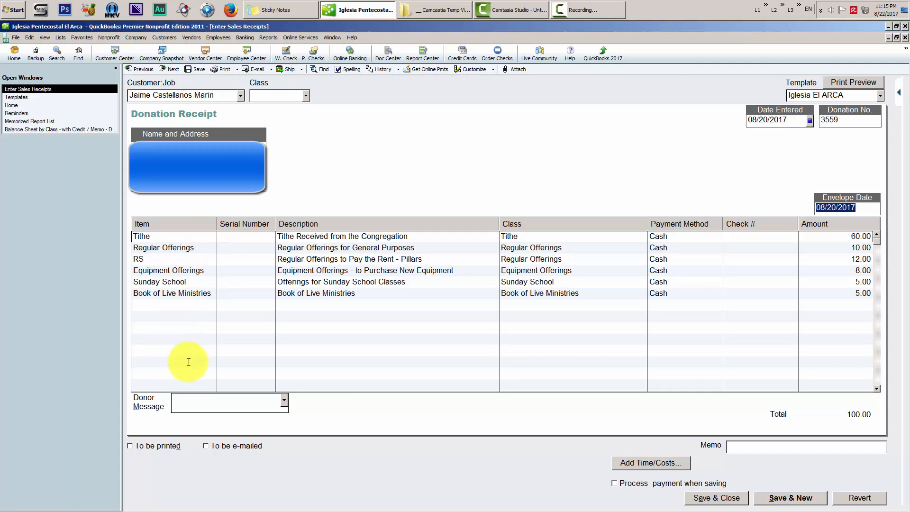
{"action": "left_click", "coordinate": [247, 237]}
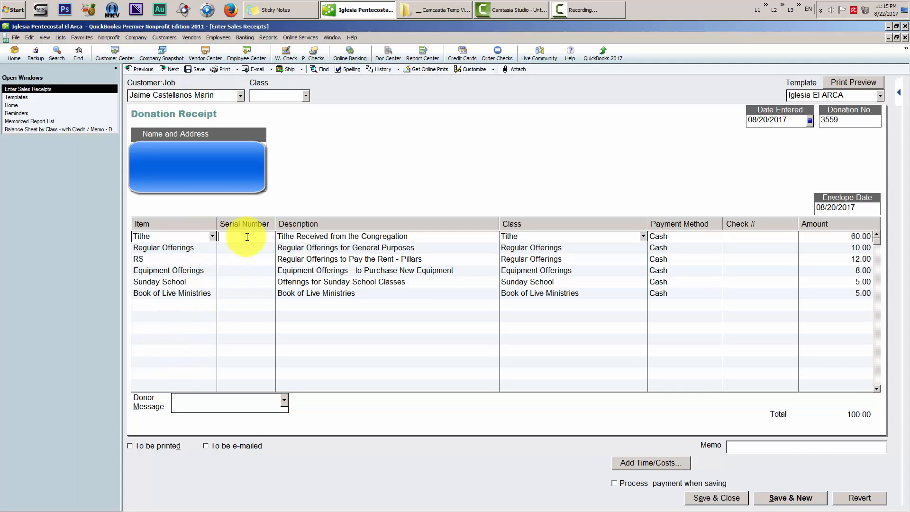